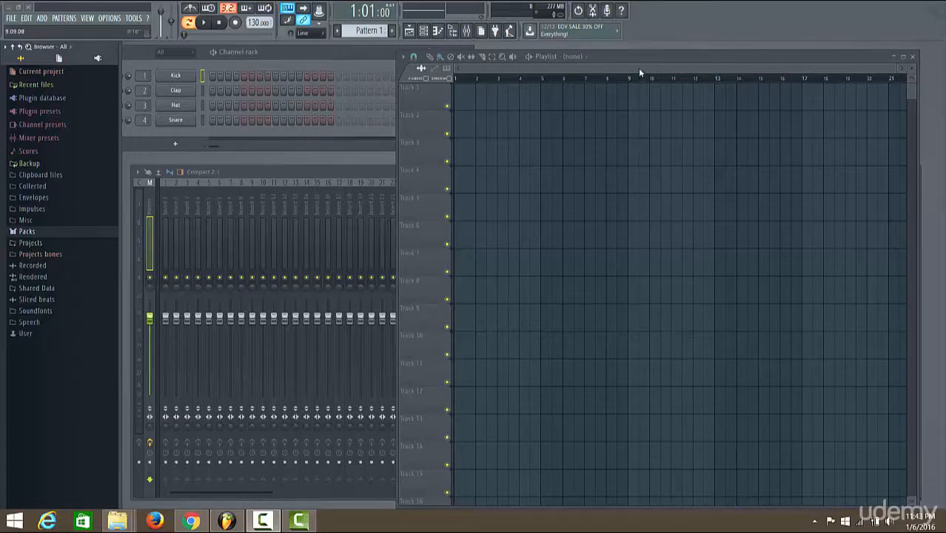
# Reposition the Playlist window over the mixer, with the start of the channel rack and the browser left visible beside it
pyautogui.moveTo(635, 54); pyautogui.dragTo(660, 47)
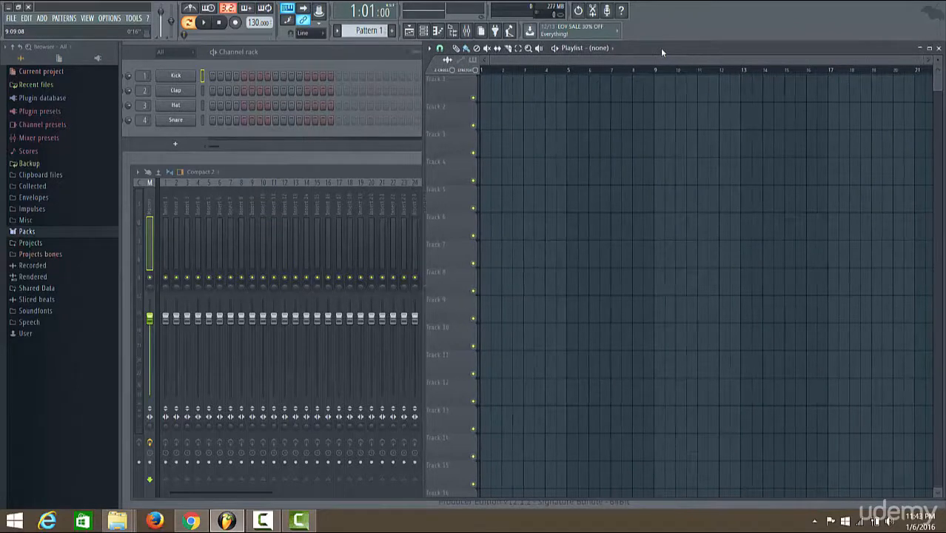
pyautogui.click(330, 55)
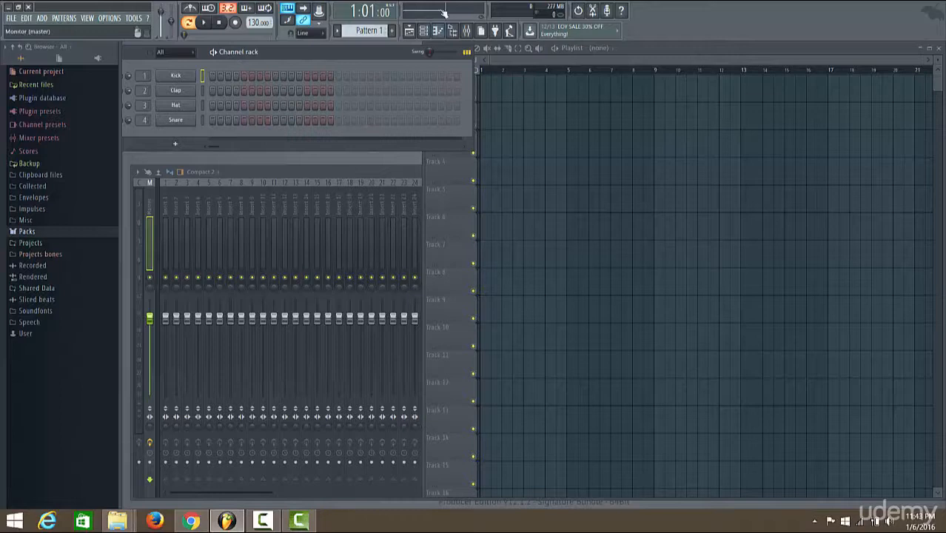
pyautogui.click(692, 48)
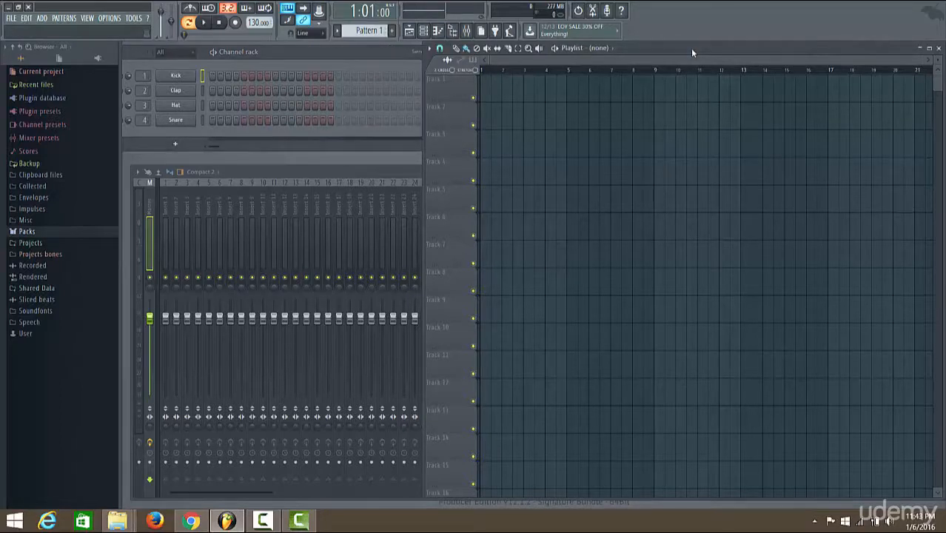
pyautogui.moveTo(692, 49); pyautogui.dragTo(575, 83)
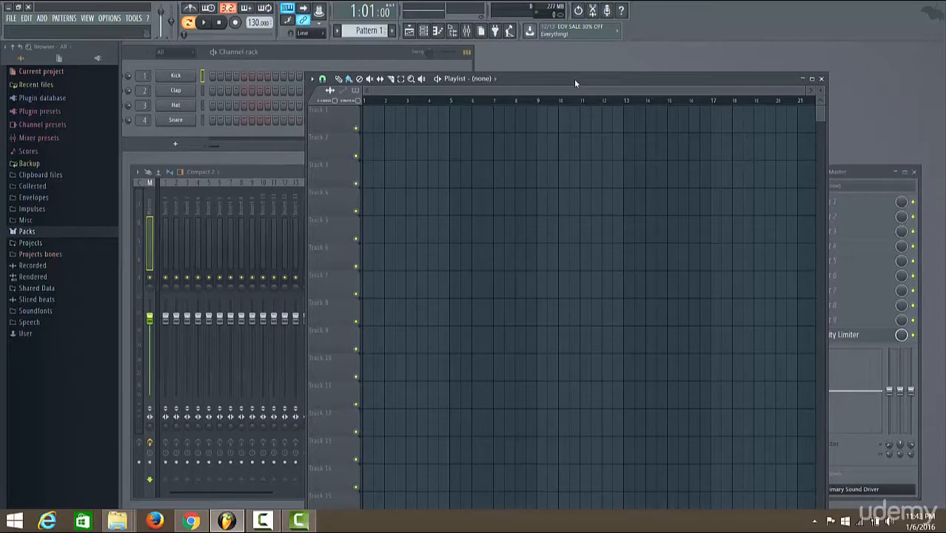
pyautogui.moveTo(575, 77); pyautogui.dragTo(615, 54)
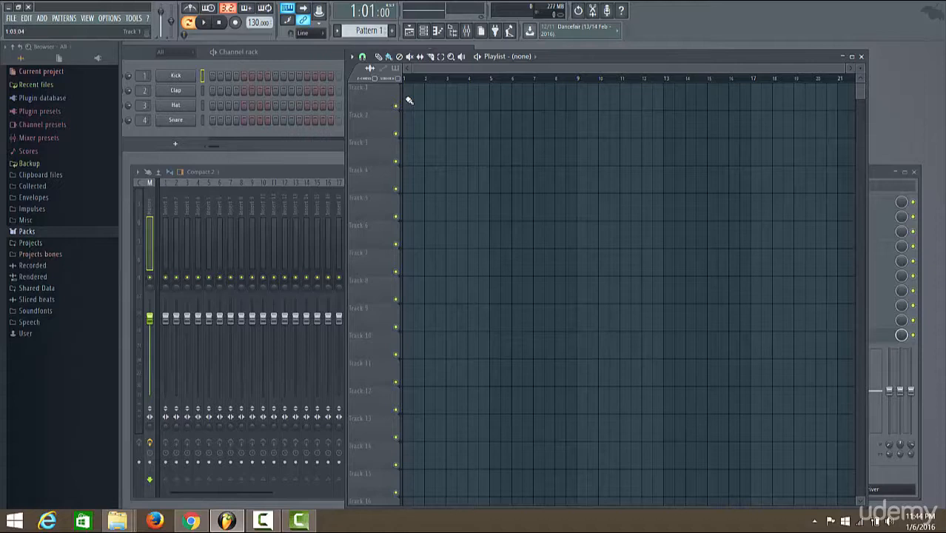
# Paint Pattern 1 clips across bars 1–12 of Track 1 and scatter single Pattern 1 clips over Tracks 3, 4, 7, 8, 9 and 10
pyautogui.moveTo(410, 100); pyautogui.dragTo(633, 107)
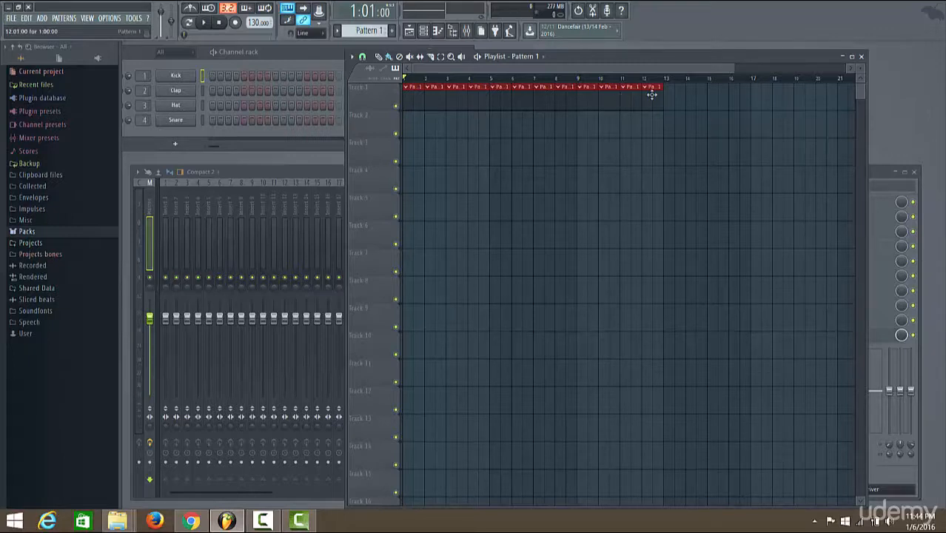
pyautogui.click(421, 148)
pyautogui.click(506, 185)
pyautogui.click(438, 290)
pyautogui.click(635, 345)
pyautogui.click(638, 316)
pyautogui.click(603, 263)
pyautogui.click(770, 182)
pyautogui.click(826, 181)
pyautogui.click(786, 290)
pyautogui.click(679, 318)
pyautogui.click(560, 289)
pyautogui.click(623, 180)
pyautogui.click(689, 153)
pyautogui.click(674, 263)
pyautogui.click(456, 291)
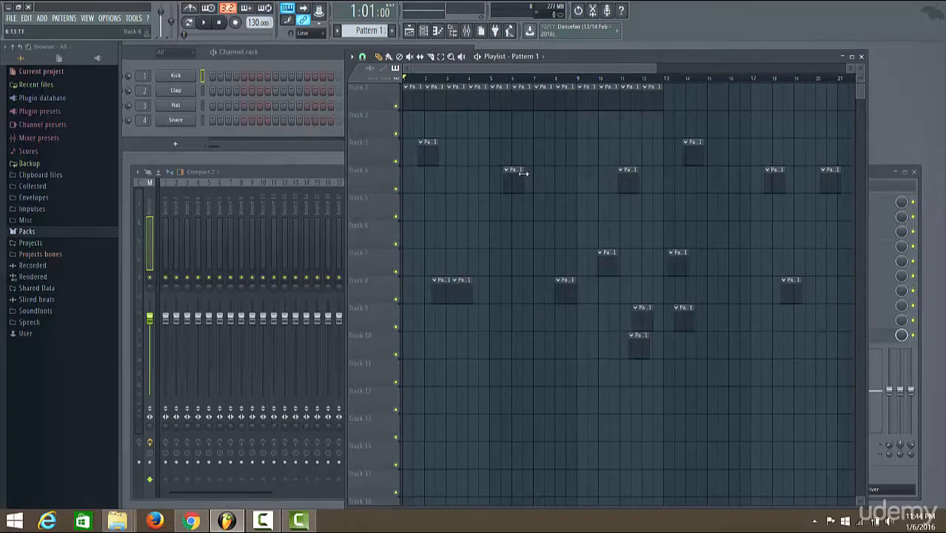
# Move the first Track 4 clip to bar 5, stretch it to four bars and shorten it back to one bar
pyautogui.moveTo(522, 177); pyautogui.dragTo(577, 197)
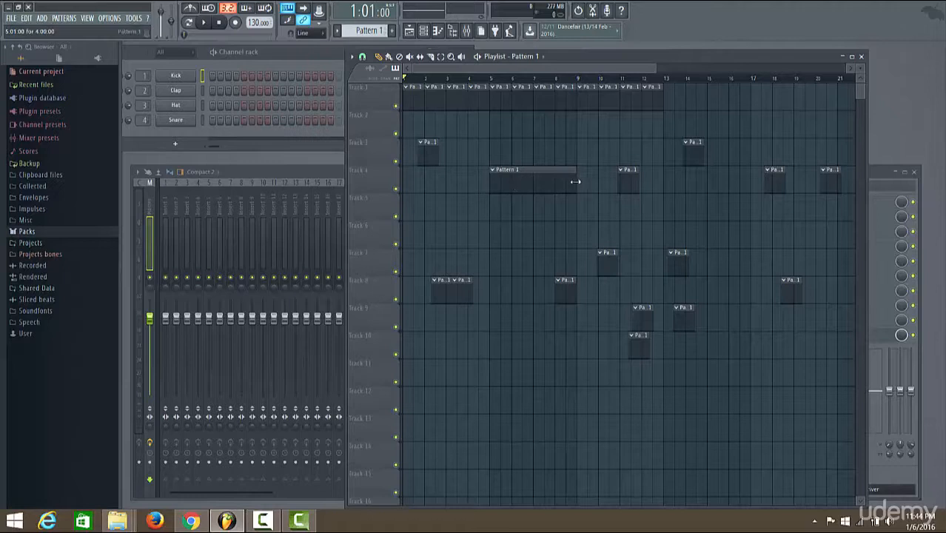
pyautogui.moveTo(573, 184); pyautogui.dragTo(507, 201)
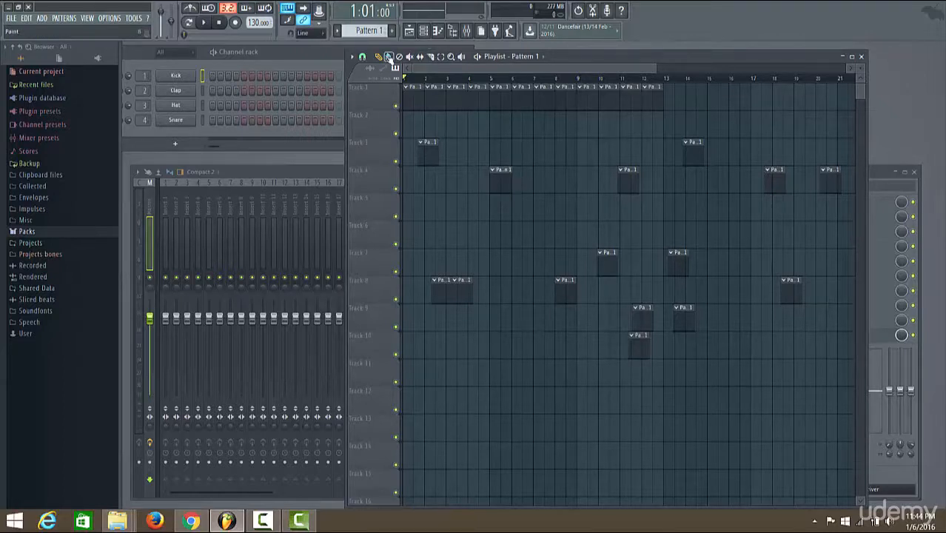
# Paint a row of four Pattern 1 clips on Track 5 starting at bar 5, and delete them again
pyautogui.moveTo(498, 210); pyautogui.dragTo(573, 211)
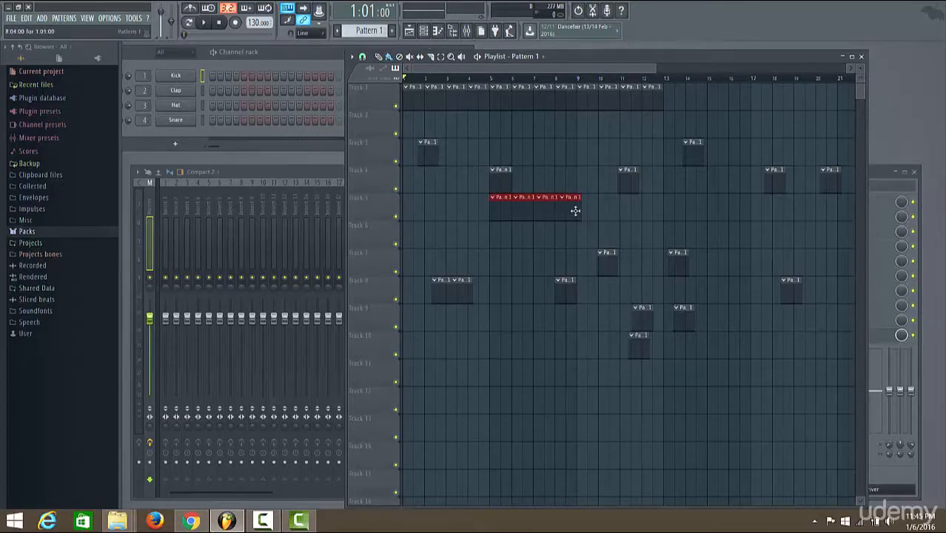
pyautogui.moveTo(569, 217); pyautogui.dragTo(566, 252)
pyautogui.rightClick(576, 246)
pyautogui.rightClick(546, 246)
pyautogui.rightClick(522, 238)
pyautogui.rightClick(500, 238)
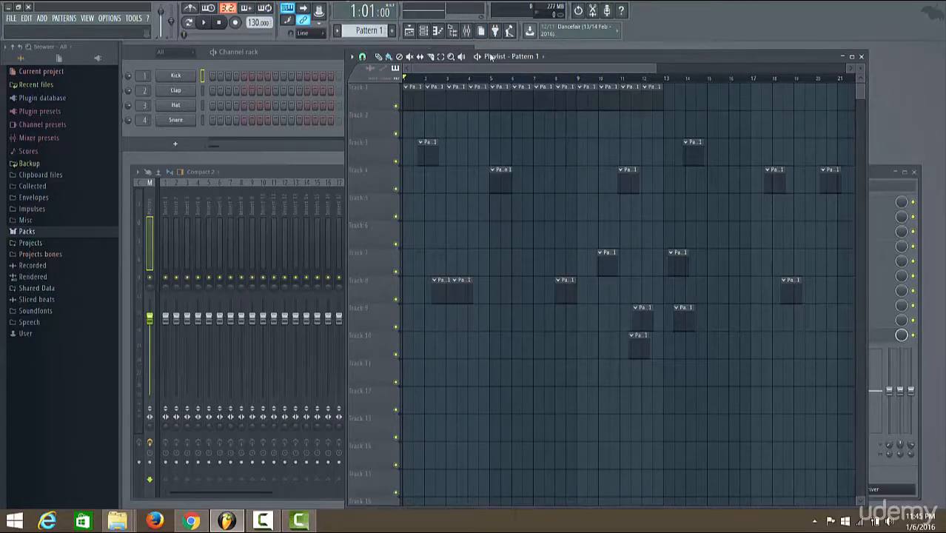
# Set the playlist snap to Step and move the first Track 3 clip to the start of bar 1
pyautogui.click(362, 57)
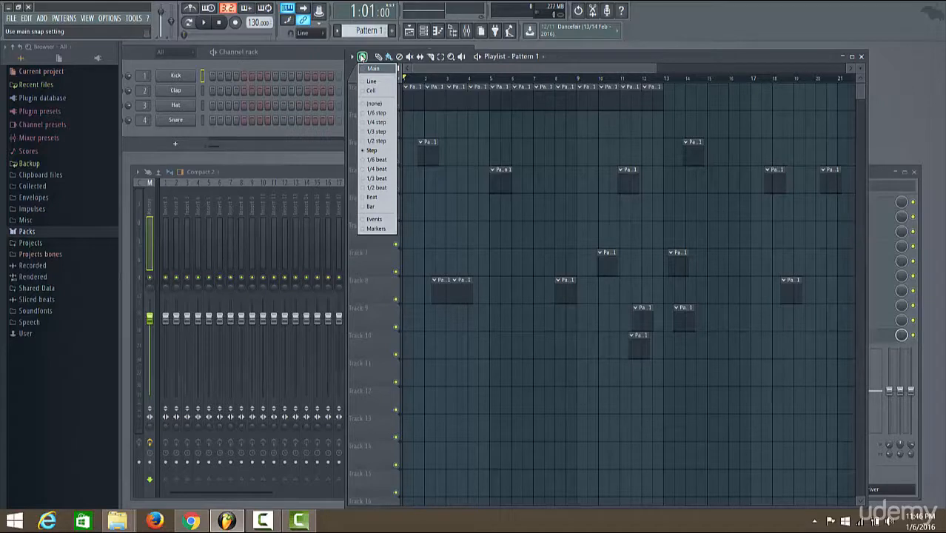
pyautogui.click(376, 151)
pyautogui.moveTo(653, 68); pyautogui.dragTo(449, 68)
pyautogui.moveTo(526, 152); pyautogui.dragTo(437, 154)
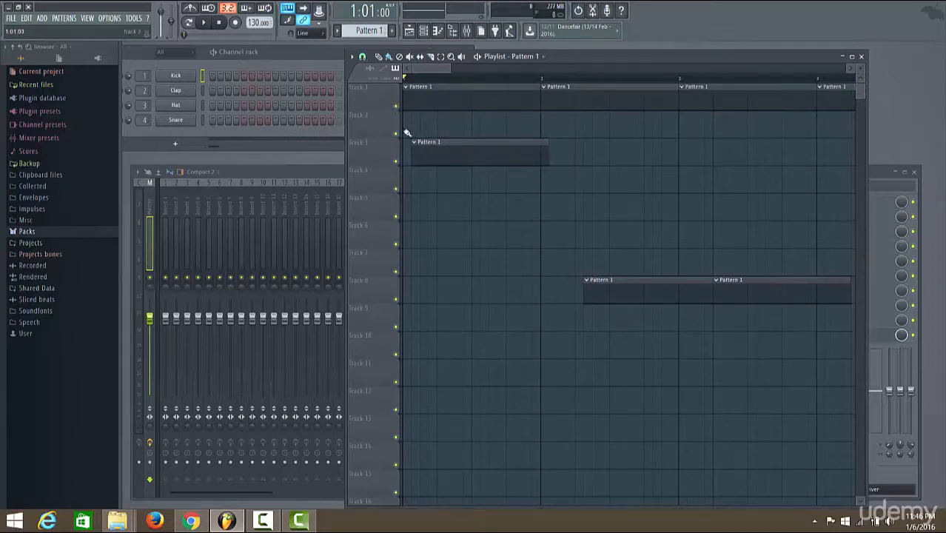
pyautogui.moveTo(459, 154); pyautogui.dragTo(427, 166)
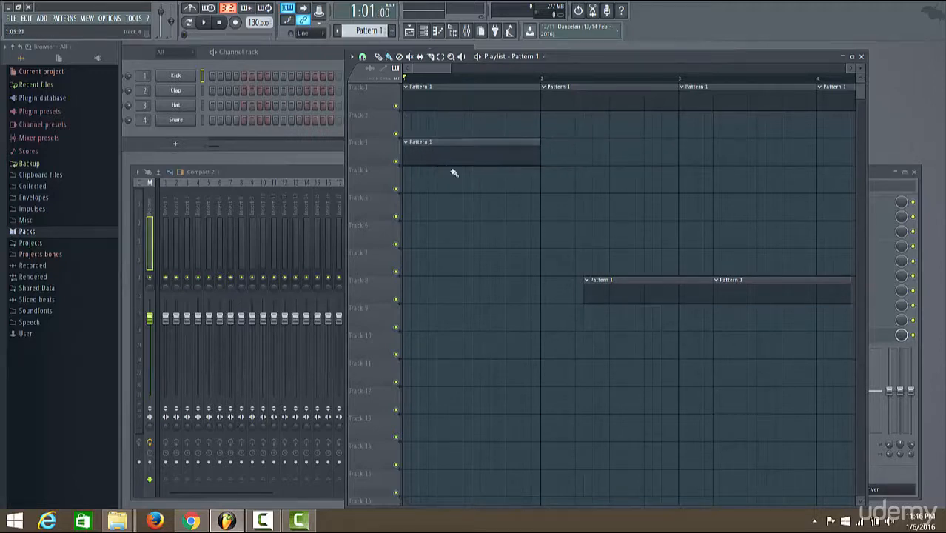
pyautogui.moveTo(449, 68); pyautogui.dragTo(442, 183)
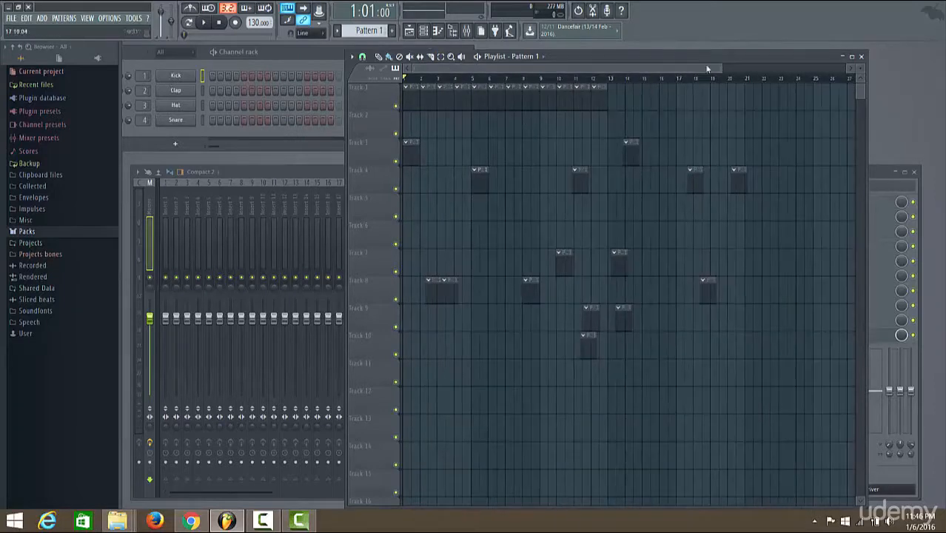
# Set the playlist snap to 1/2 step and move the first Track 3 clip back to the start of bar 1
pyautogui.moveTo(726, 69)
pyautogui.mouseDown()
pyautogui.moveTo(392, 77)
pyautogui.moveTo(577, 82)
pyautogui.moveTo(566, 94)
pyautogui.moveTo(463, 126)
pyautogui.mouseUp()
pyautogui.moveTo(471, 68); pyautogui.dragTo(435, 86)
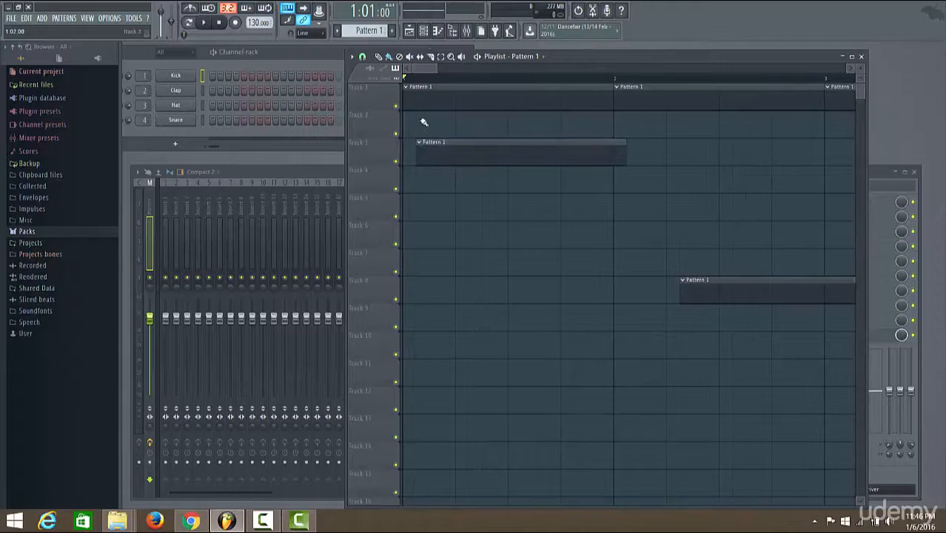
pyautogui.click(362, 58)
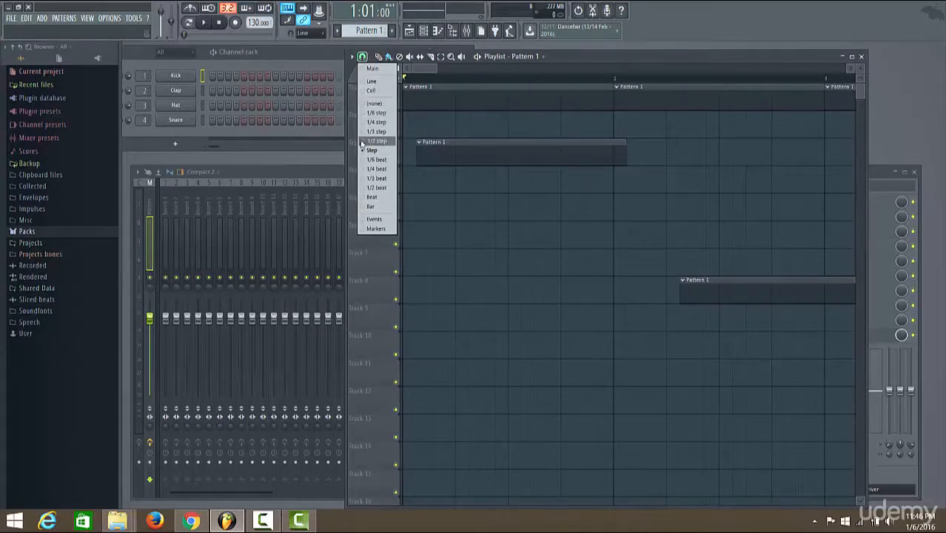
pyautogui.click(362, 142)
pyautogui.moveTo(450, 160); pyautogui.dragTo(411, 174)
# Set the playlist snap to 1/4 step and shift the first Track 3 clip slightly past the start of bar 1
pyautogui.click(361, 68)
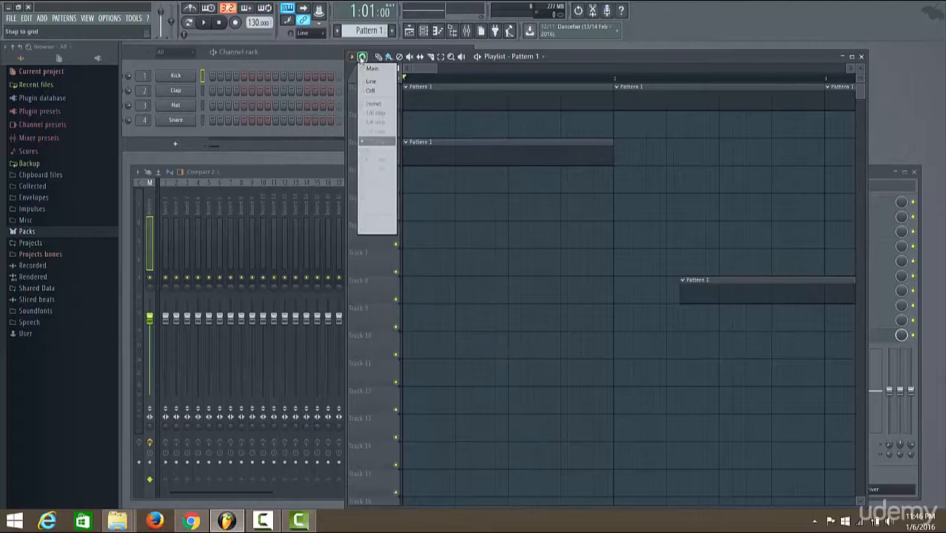
pyautogui.click(364, 125)
pyautogui.moveTo(413, 145); pyautogui.dragTo(447, 163)
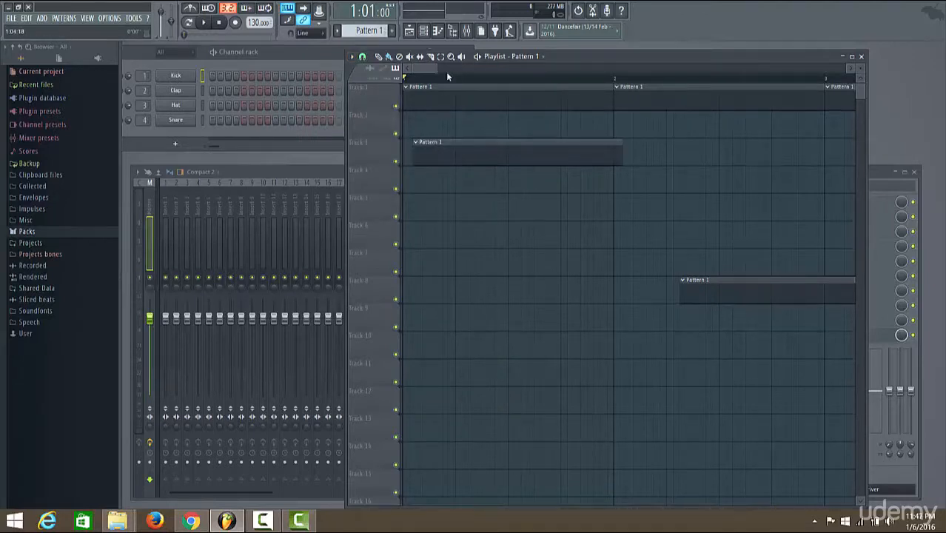
pyautogui.moveTo(436, 68); pyautogui.dragTo(414, 77)
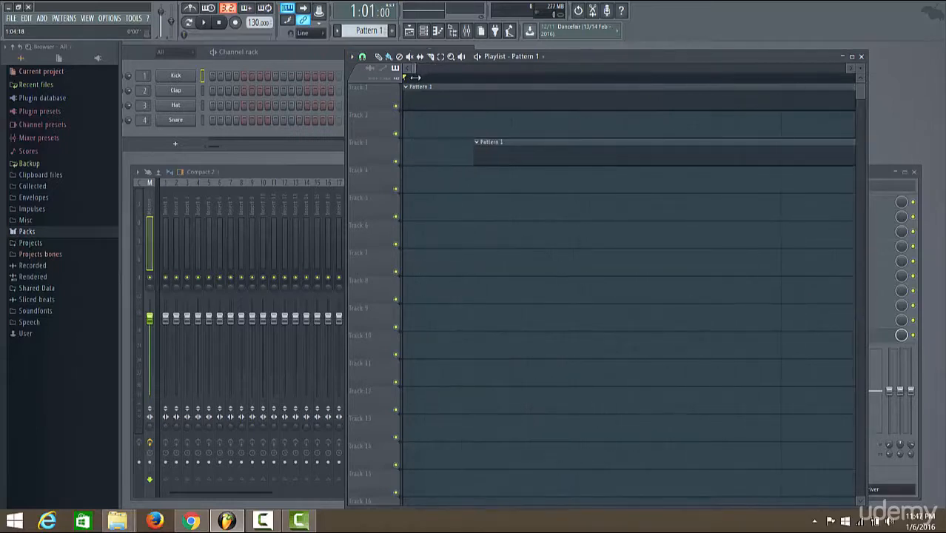
# Set the playlist snap to (none) and move the first Track 3 clip freely back to the start of bar 1
pyautogui.click(363, 58)
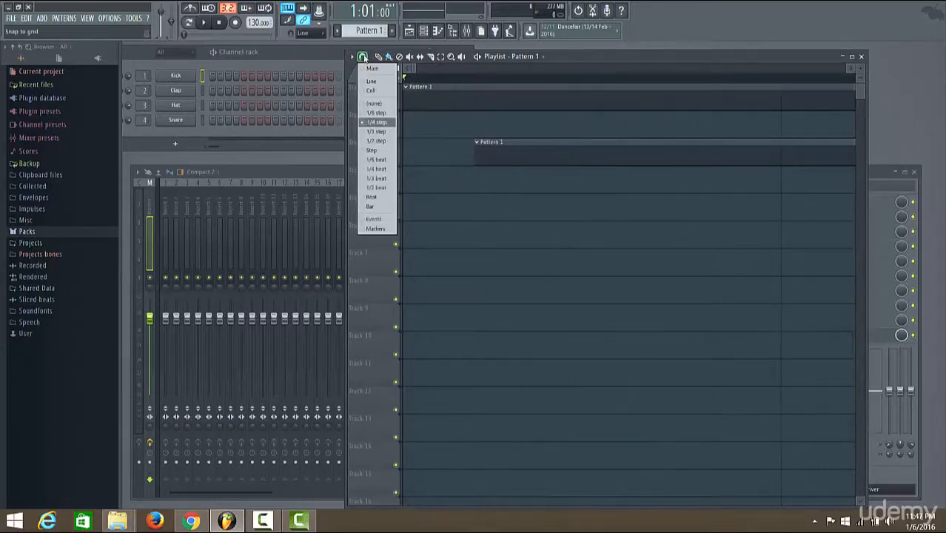
pyautogui.click(362, 104)
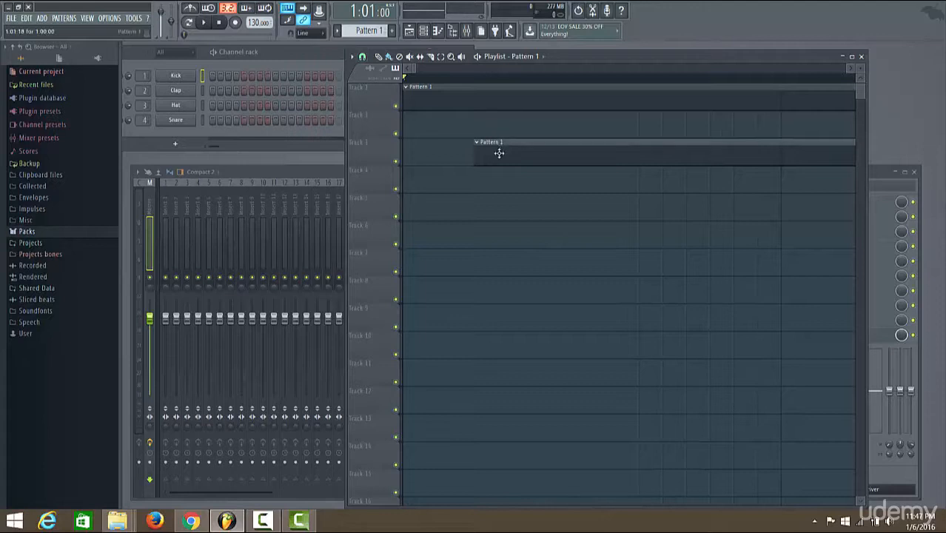
pyautogui.moveTo(490, 160); pyautogui.dragTo(488, 161)
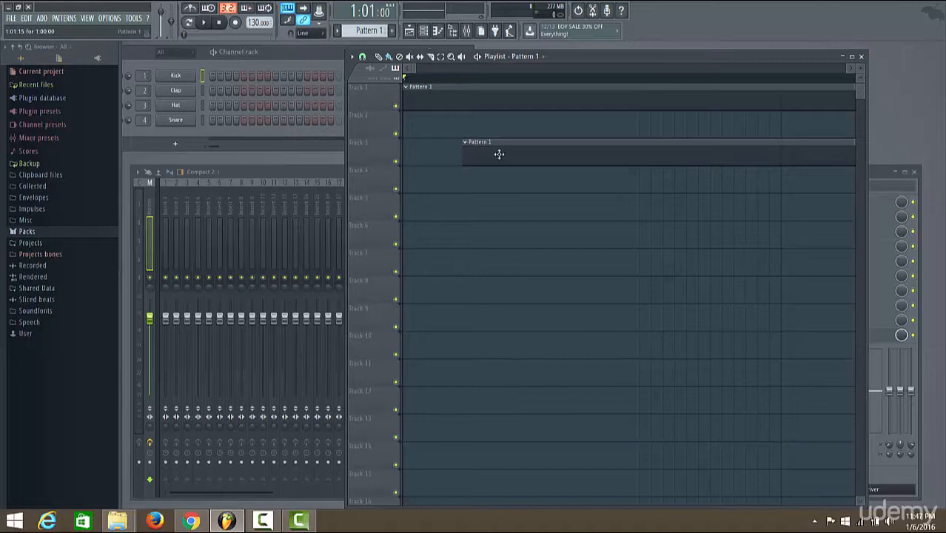
pyautogui.moveTo(499, 156); pyautogui.dragTo(420, 163)
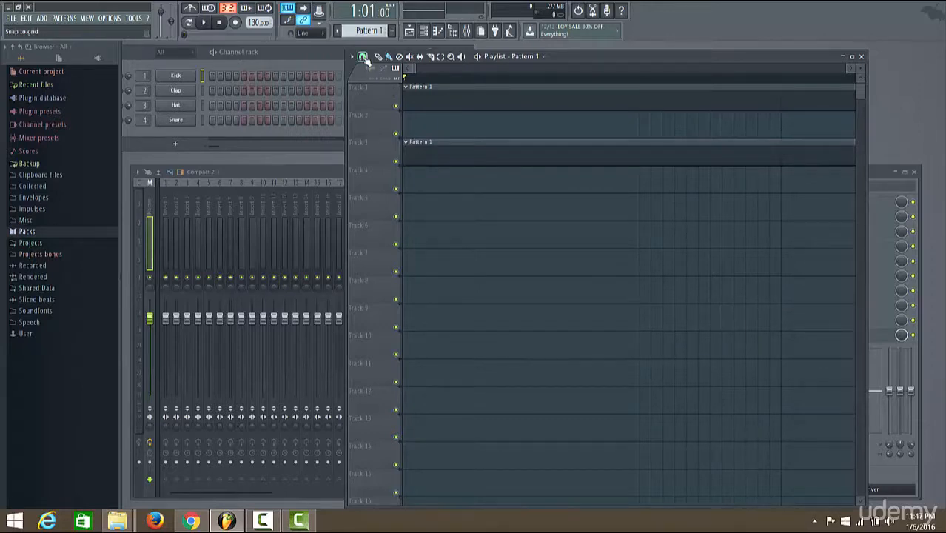
# Switch the playlist snap back to Step and test the first Track 3 clip's snapping, leaving it at the start of bar 1
pyautogui.click(362, 57)
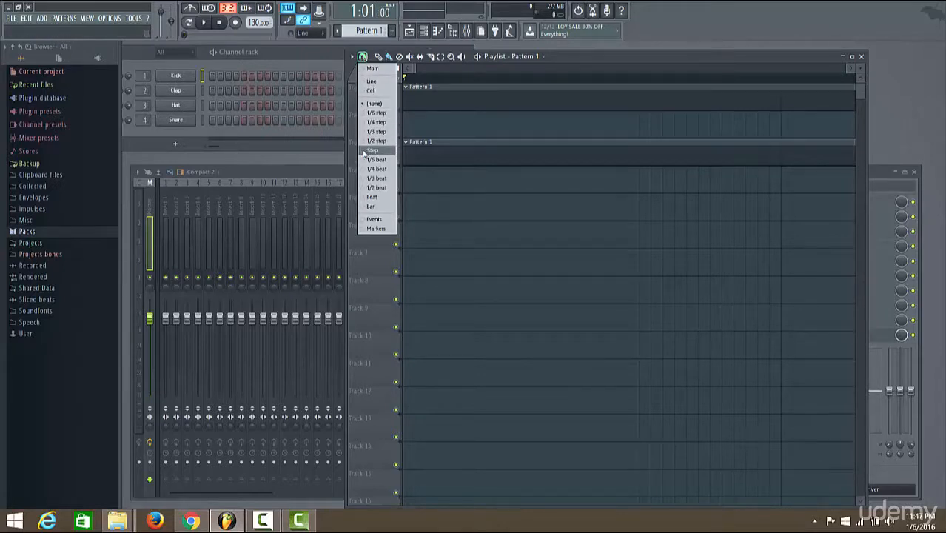
pyautogui.click(365, 152)
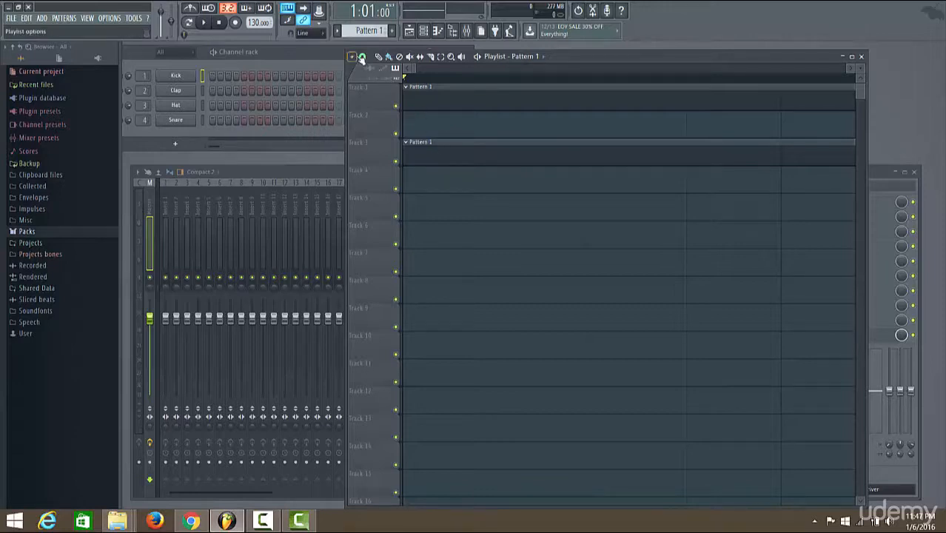
pyautogui.click(362, 57)
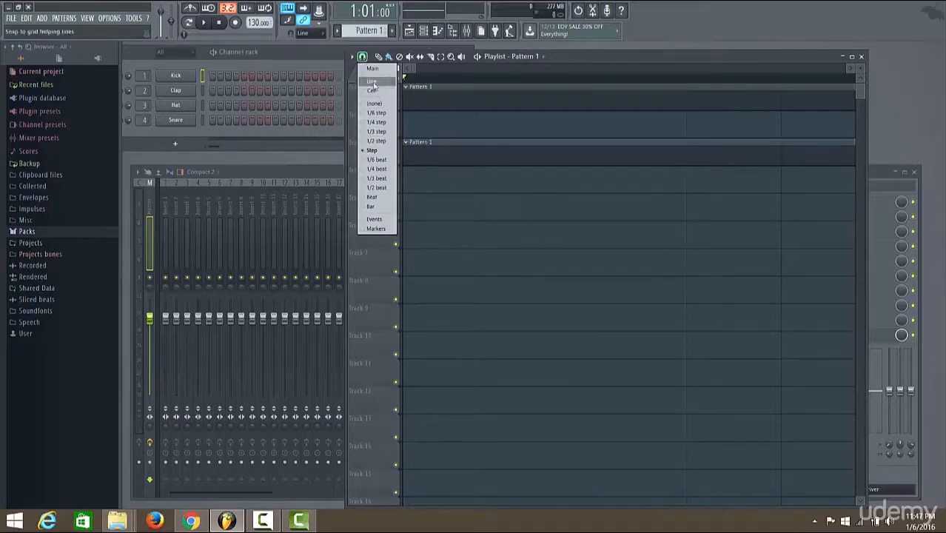
pyautogui.click(417, 69)
pyautogui.moveTo(416, 69); pyautogui.dragTo(549, 70)
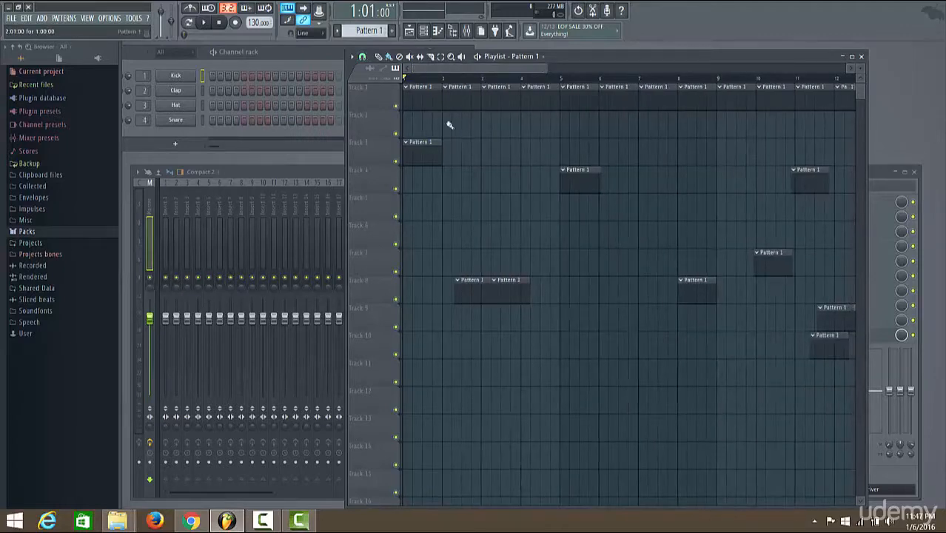
pyautogui.moveTo(421, 153)
pyautogui.mouseDown()
pyautogui.moveTo(460, 154)
pyautogui.moveTo(420, 152)
pyautogui.mouseUp()
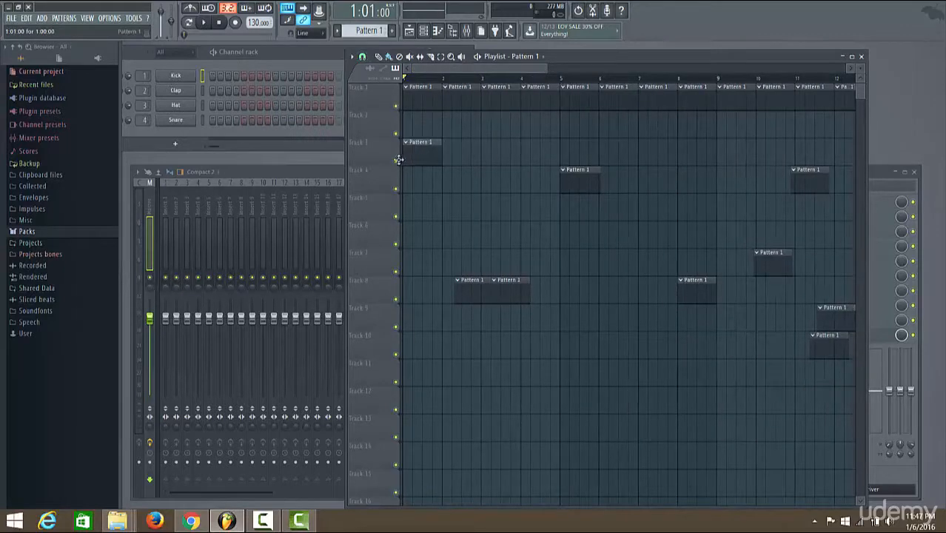
# Set the playlist snap to (none) and move the first Track 3 clip by hand to about the start of bar 2
pyautogui.click(362, 58)
pyautogui.click(369, 105)
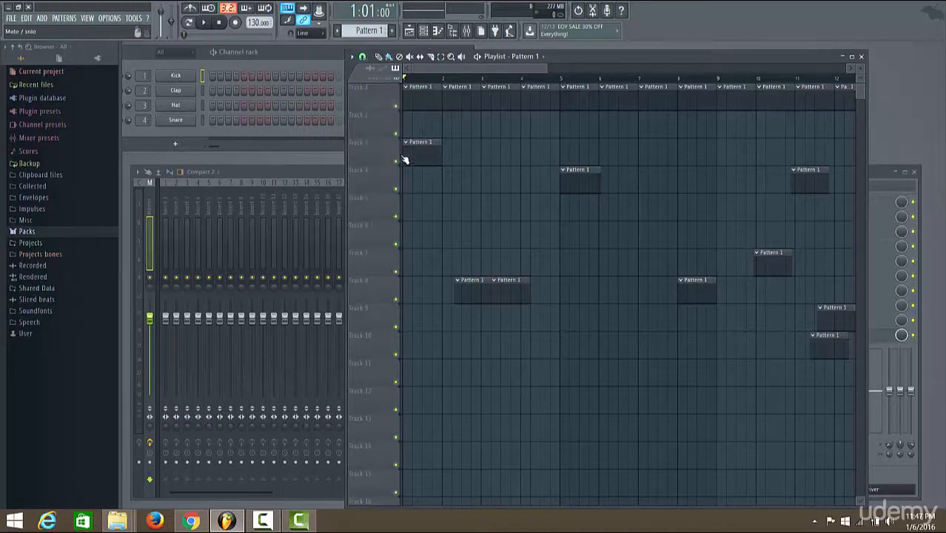
pyautogui.moveTo(418, 156); pyautogui.dragTo(457, 156)
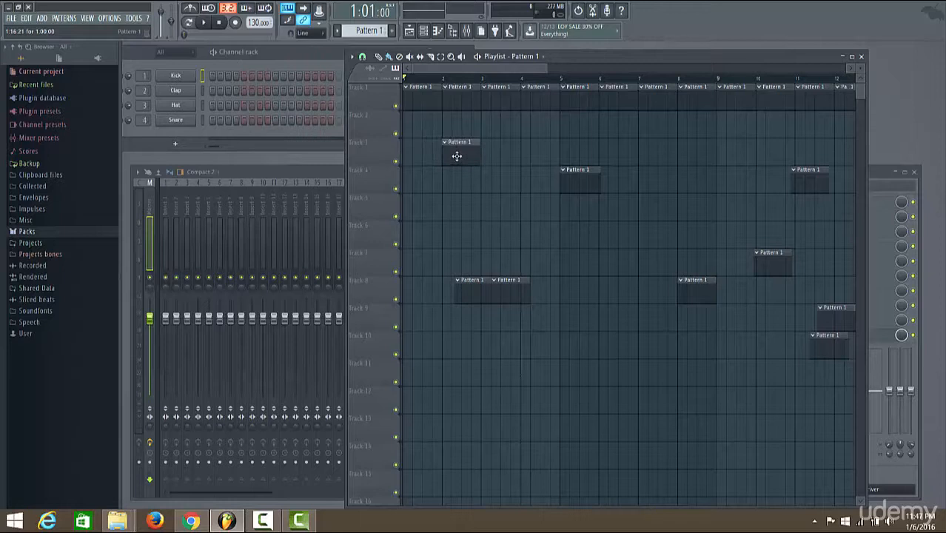
# Fine-tune the first Track 3 clip's position so that it starts exactly on bar 2
pyautogui.moveTo(546, 66); pyautogui.dragTo(426, 72)
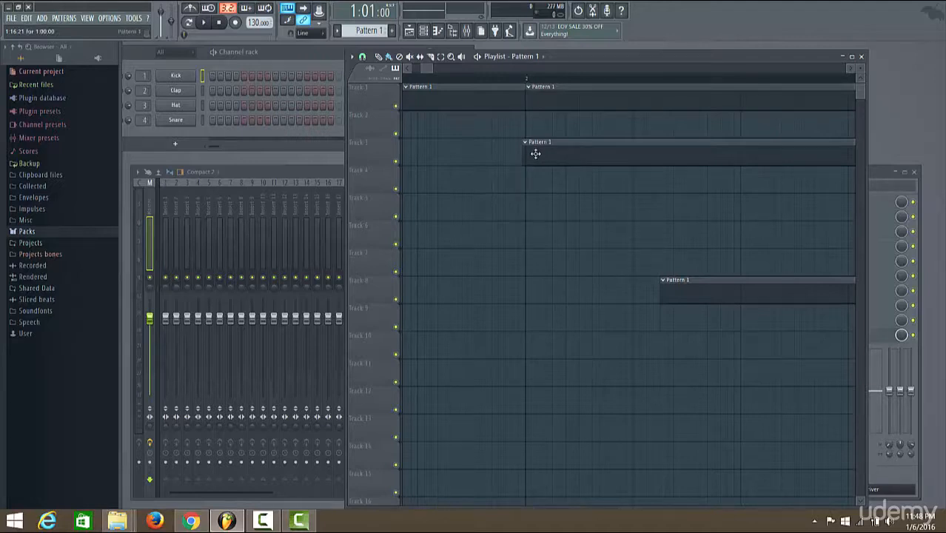
pyautogui.moveTo(535, 154); pyautogui.dragTo(539, 156)
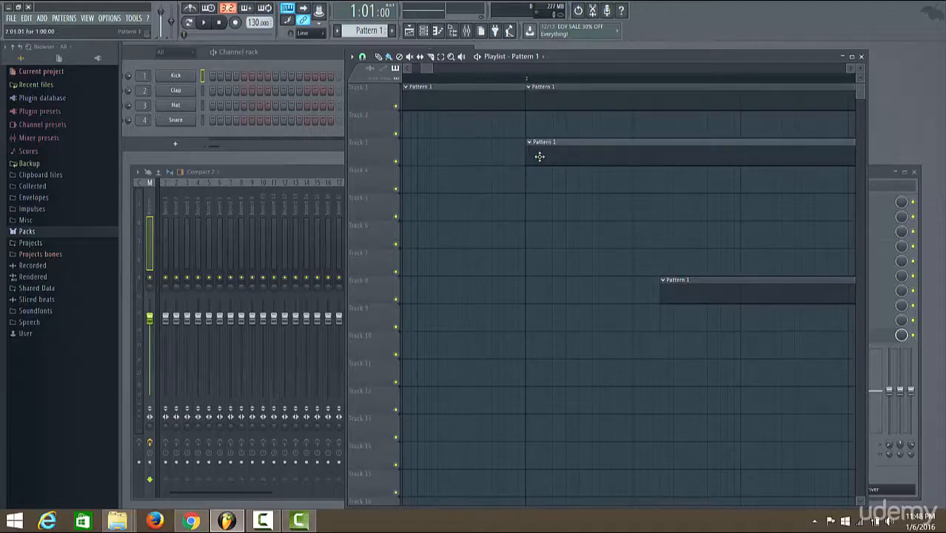
pyautogui.moveTo(428, 68); pyautogui.dragTo(424, 76)
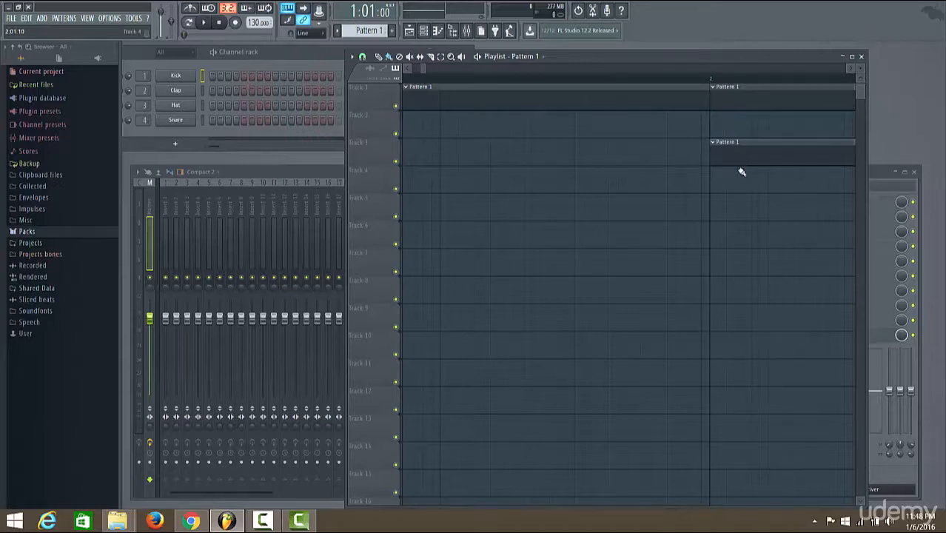
pyautogui.moveTo(426, 69); pyautogui.dragTo(538, 69)
pyautogui.moveTo(466, 72); pyautogui.dragTo(449, 73)
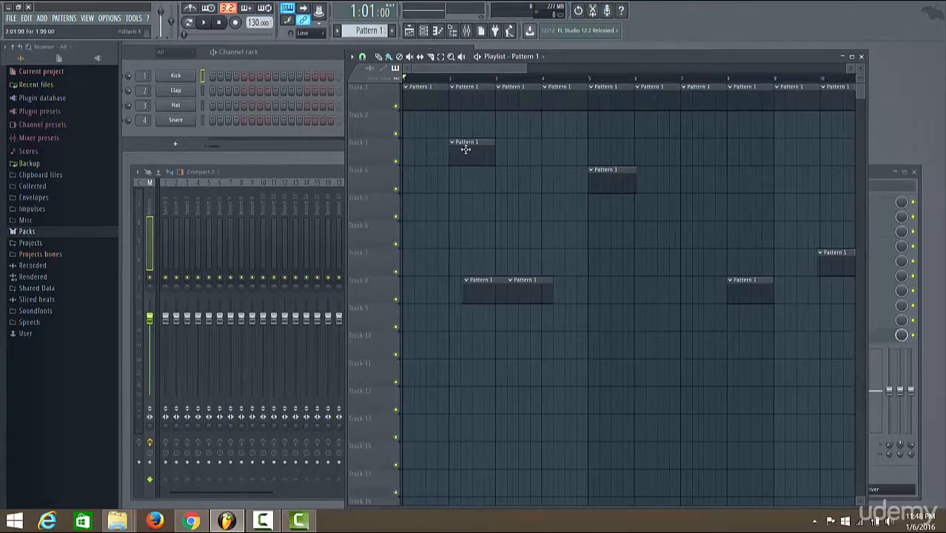
# Add Kick hits on steps 1 and 9 of Pattern 1 and start playback
pyautogui.click(281, 56)
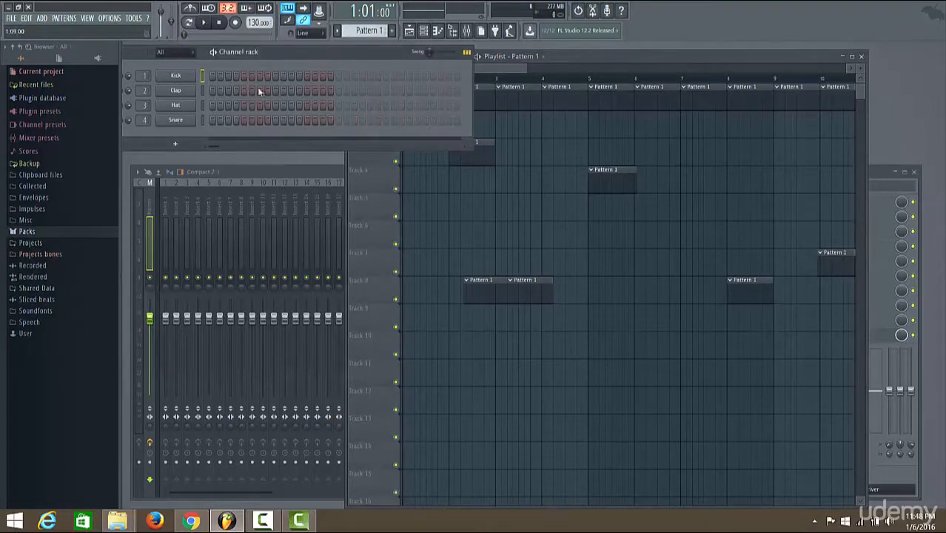
pyautogui.click(212, 76)
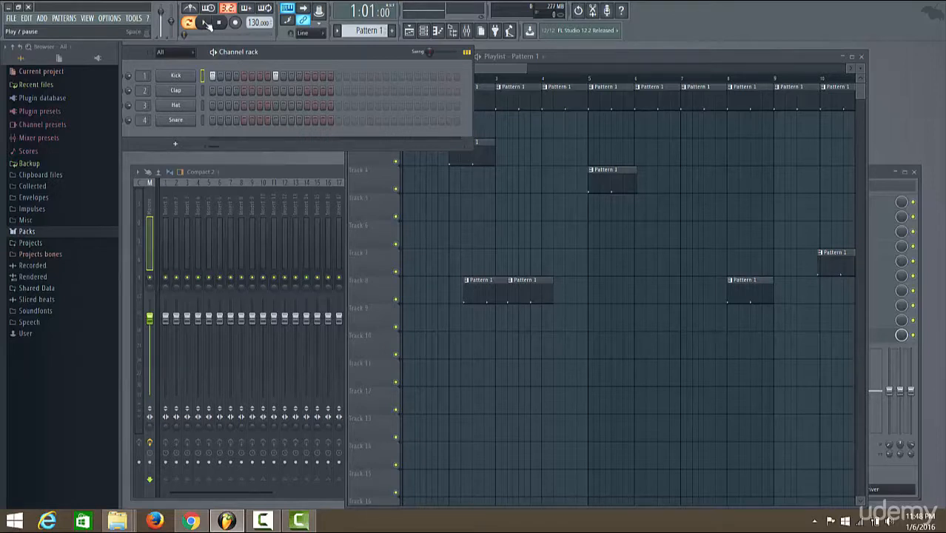
pyautogui.click(205, 23)
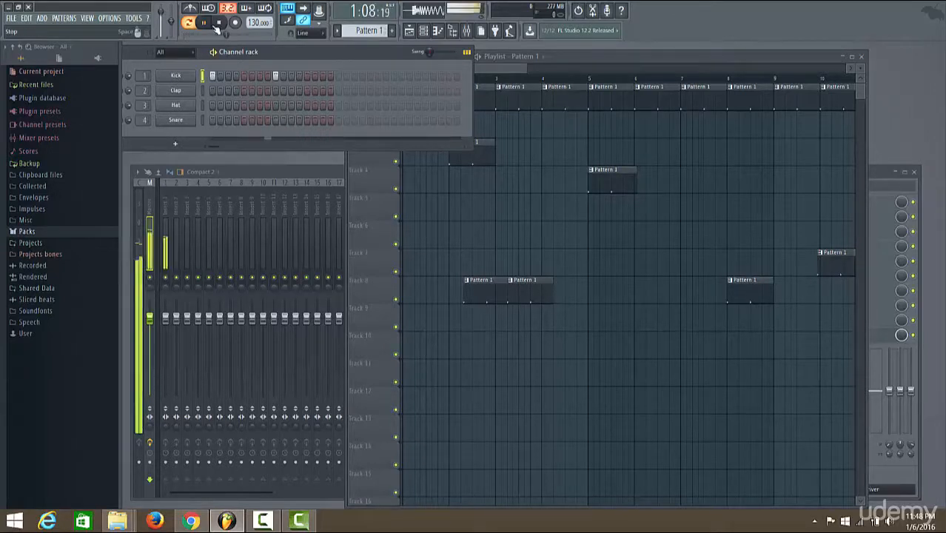
# Fill the Hat channel every 2 steps and add Snare hits on steps 5 and 13
pyautogui.rightClick(193, 107)
pyautogui.click(282, 146)
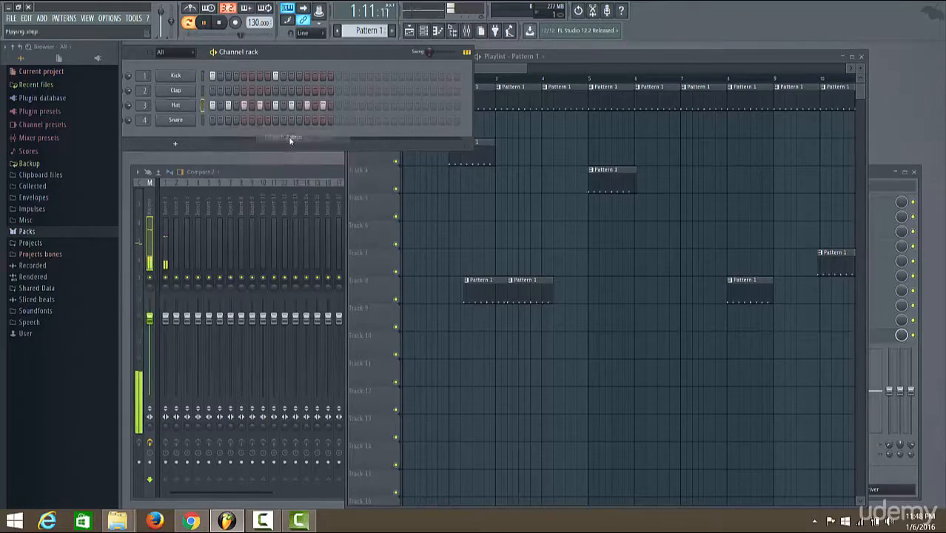
pyautogui.click(243, 120)
pyautogui.click(306, 120)
pyautogui.click(315, 120)
pyautogui.click(315, 120)
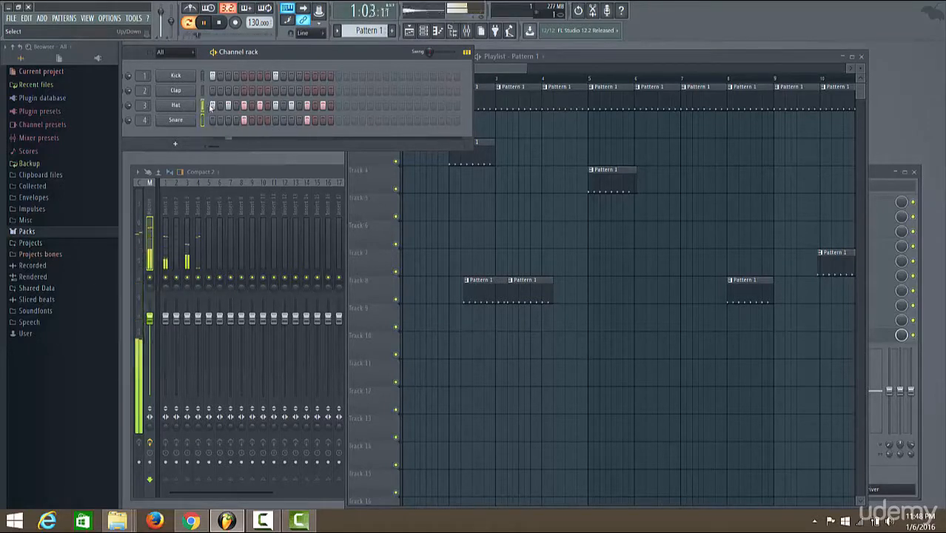
# Clear every Hat, Snare and Kick step from Pattern 1 and stop playback
pyautogui.rightClick(324, 106)
pyautogui.rightClick(307, 106)
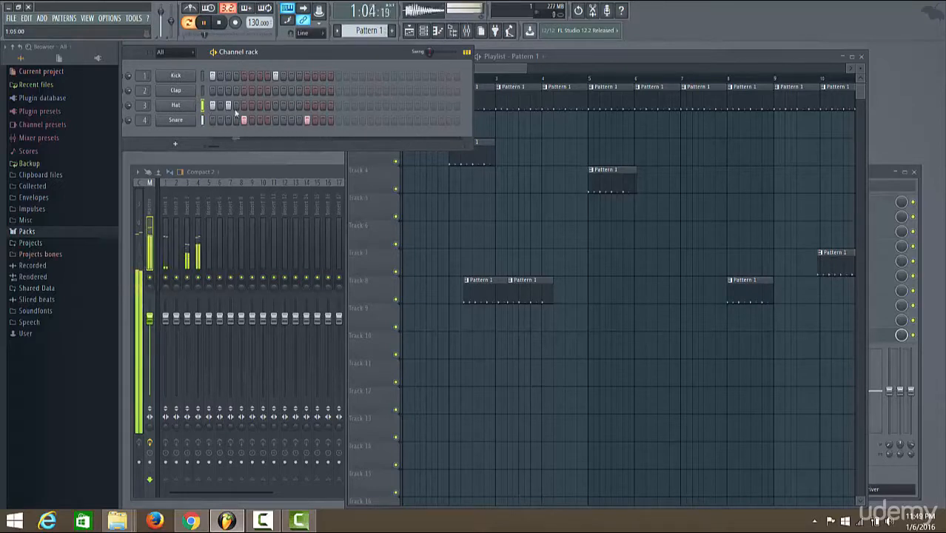
pyautogui.rightClick(306, 121)
pyautogui.rightClick(244, 120)
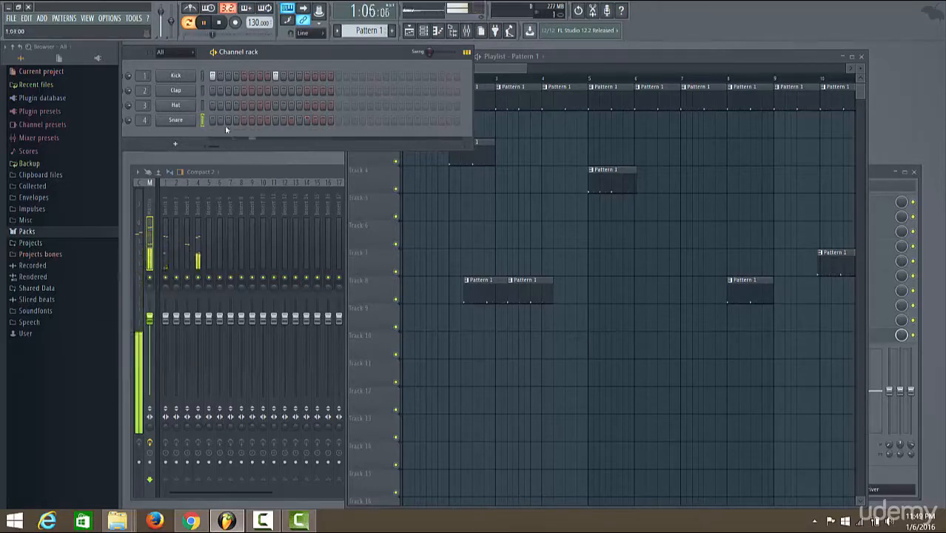
pyautogui.rightClick(276, 75)
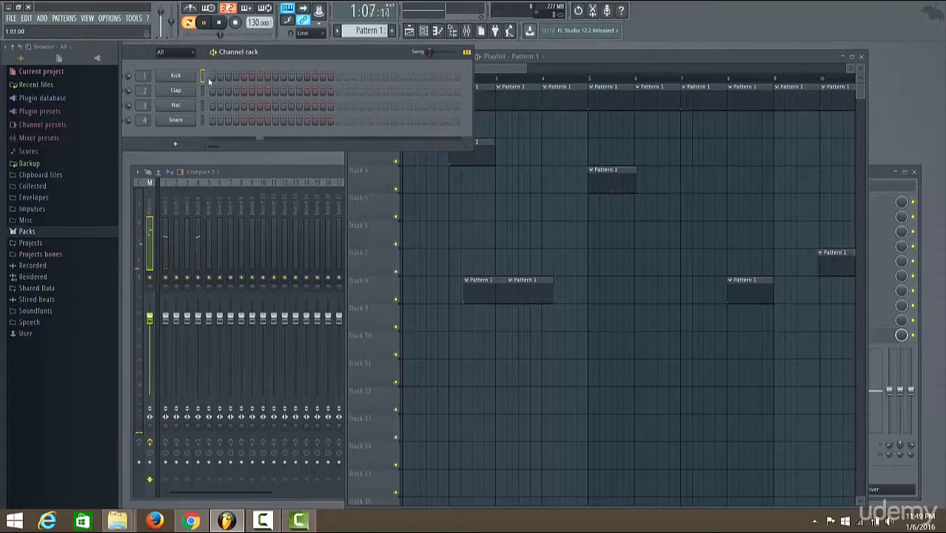
pyautogui.click(220, 23)
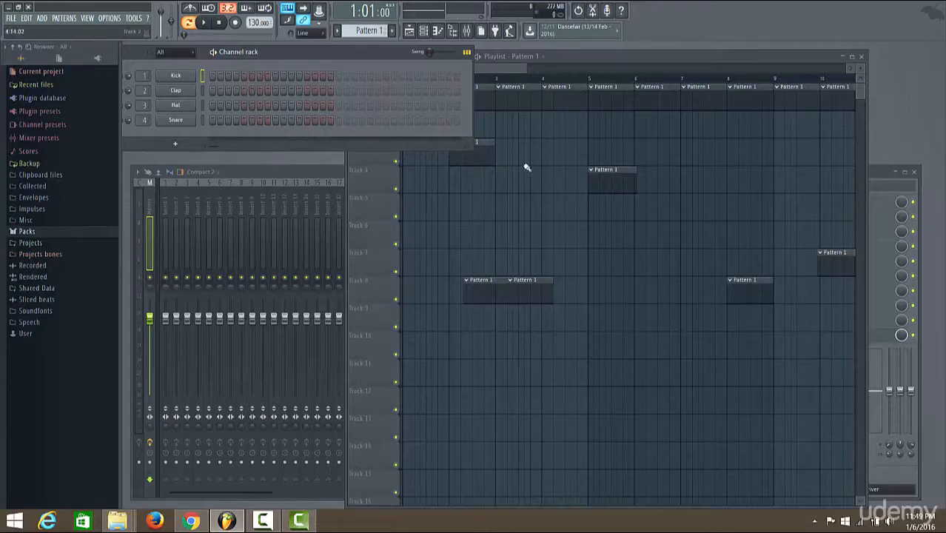
# Add Kick hits on steps 5 and 13 of Pattern 1 and play the pattern
pyautogui.click(244, 76)
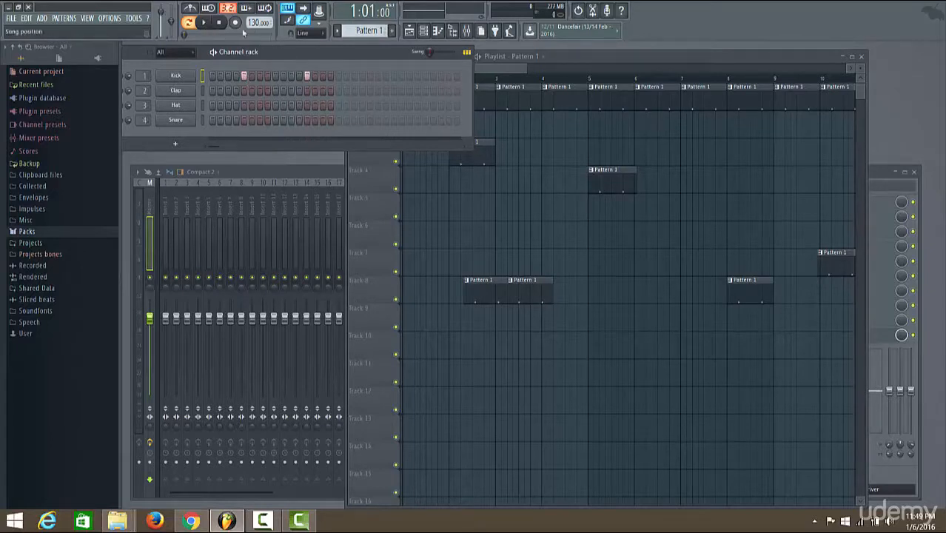
pyautogui.click(204, 22)
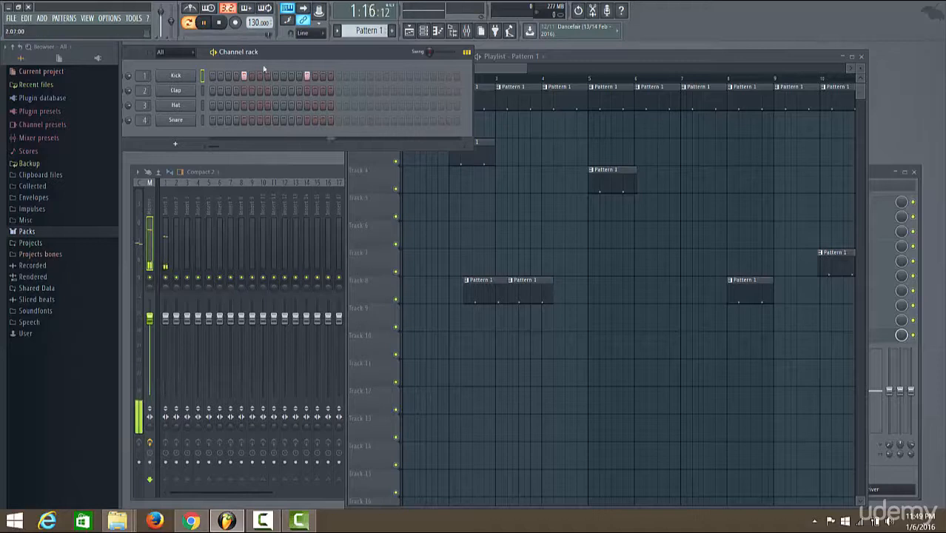
# Compare song-mode and pattern-mode playback with the Playlist in front, leaving playback in song mode
pyautogui.click(191, 23)
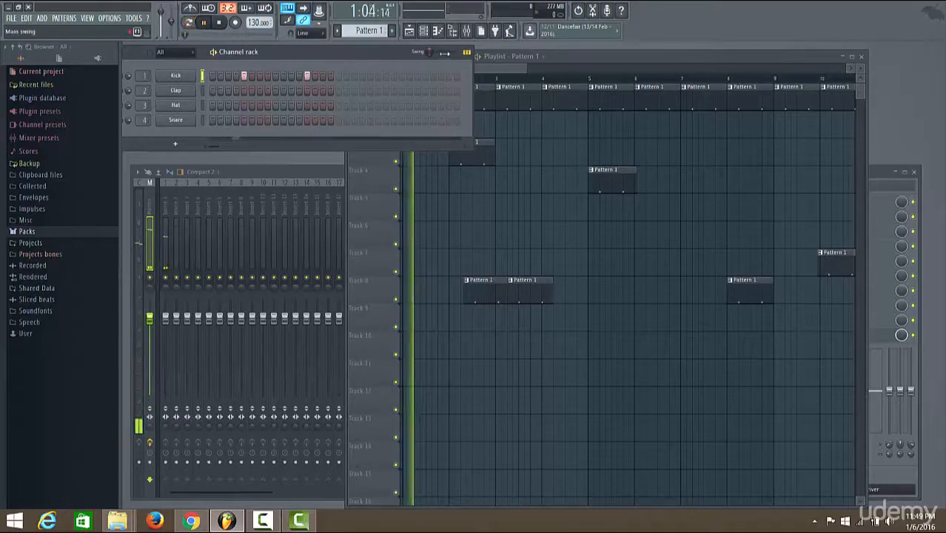
pyautogui.click(493, 67)
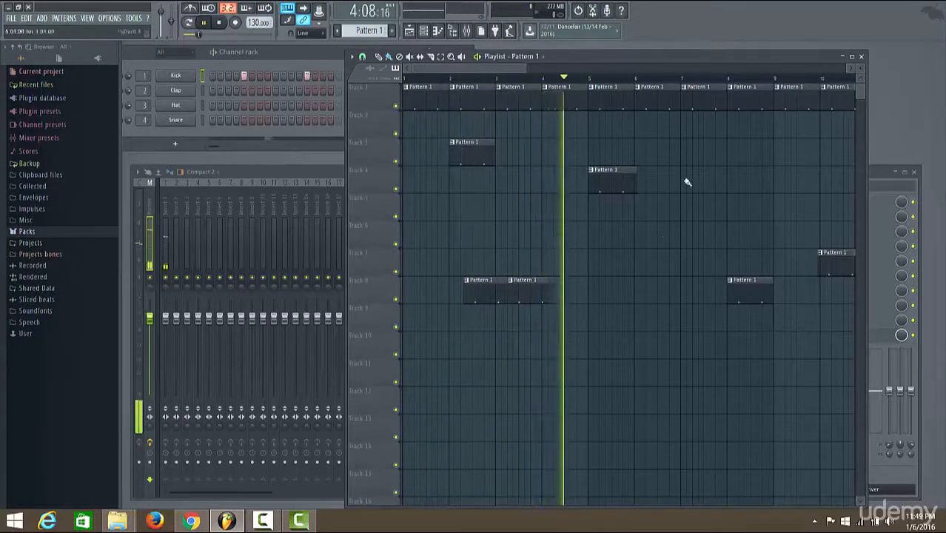
pyautogui.moveTo(527, 69); pyautogui.dragTo(608, 74)
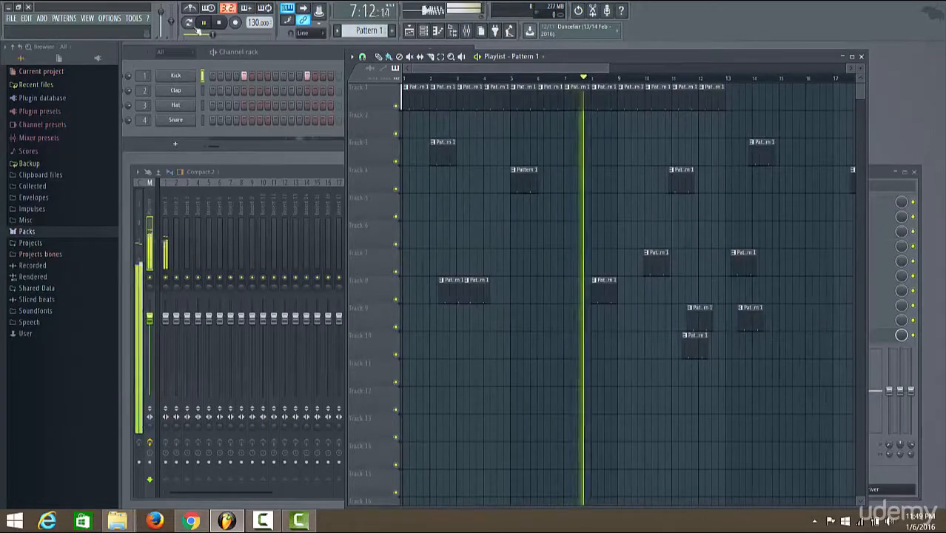
pyautogui.click(189, 23)
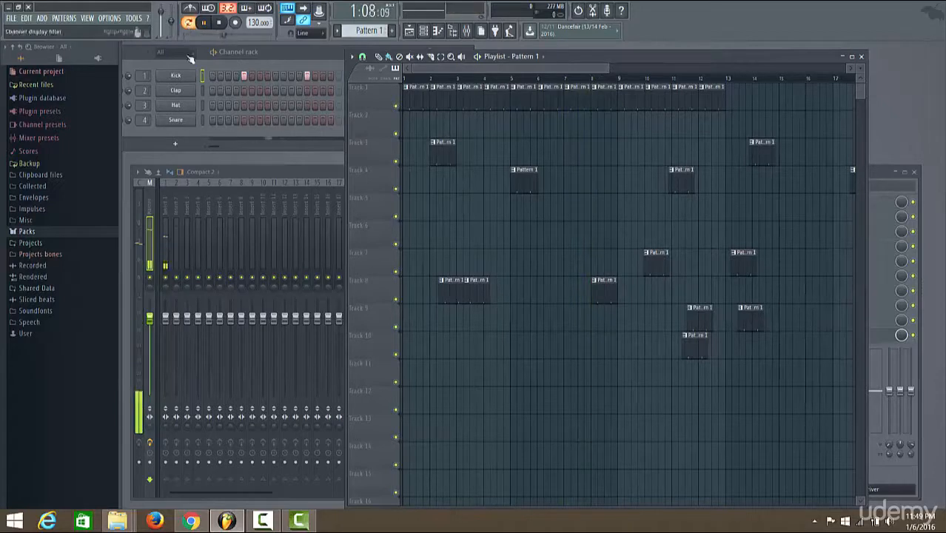
pyautogui.click(190, 23)
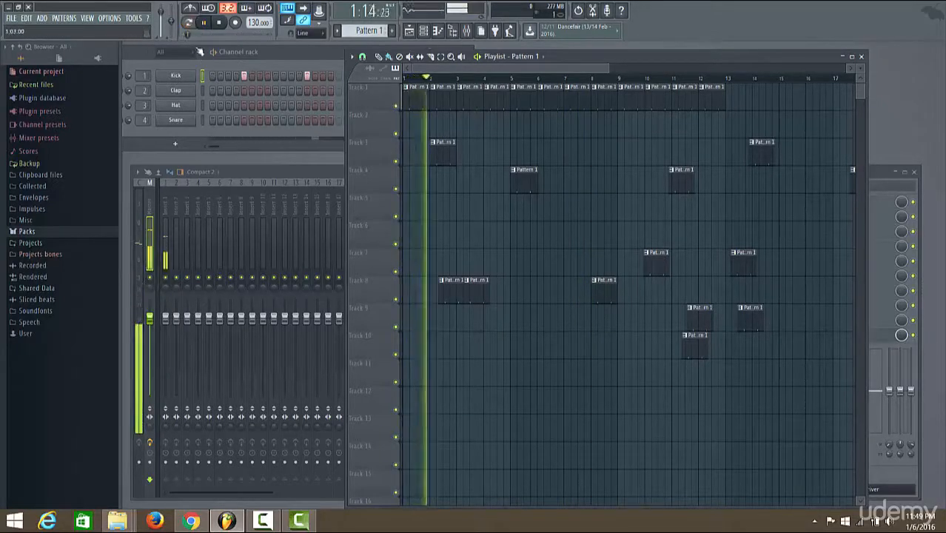
# Delete all the scattered Pattern 1 clips below Track 1, keeping only the row of clips on Track 1
pyautogui.rightClick(438, 147)
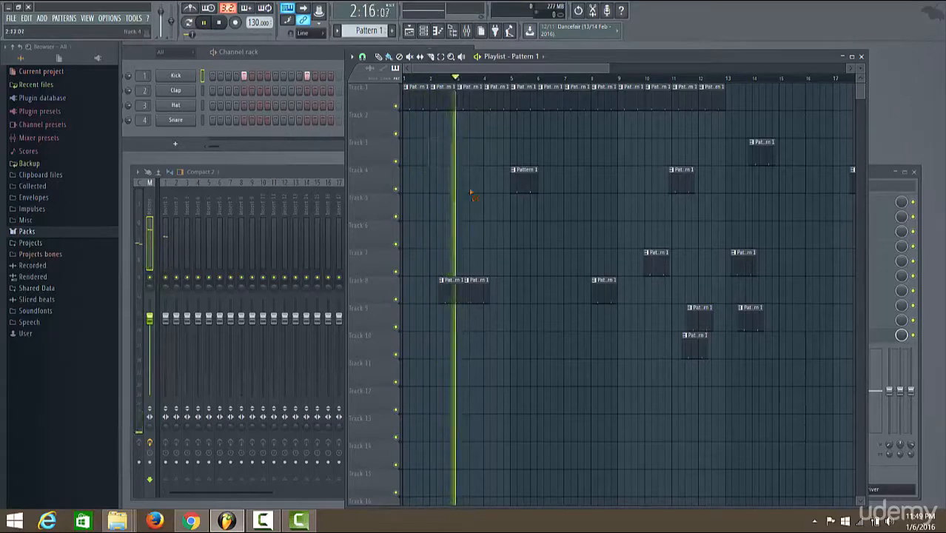
pyautogui.rightClick(605, 290)
pyautogui.rightClick(656, 265)
pyautogui.rightClick(751, 318)
pyautogui.rightClick(699, 319)
pyautogui.rightClick(696, 346)
pyautogui.rightClick(744, 263)
pyautogui.rightClick(681, 181)
pyautogui.rightClick(763, 152)
pyautogui.moveTo(609, 69); pyautogui.dragTo(660, 68)
pyautogui.rightClick(760, 191)
pyautogui.rightClick(823, 181)
pyautogui.rightClick(786, 289)
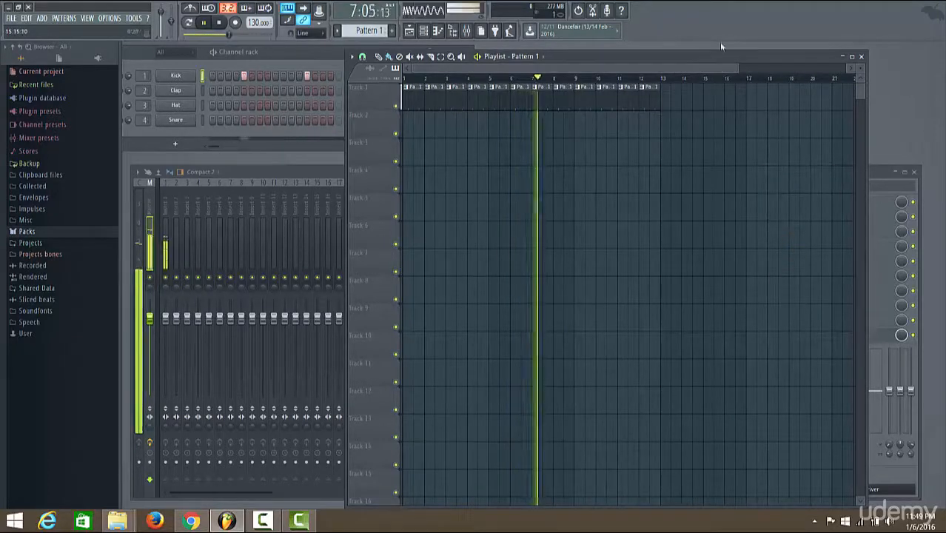
pyautogui.moveTo(738, 68); pyautogui.dragTo(478, 87)
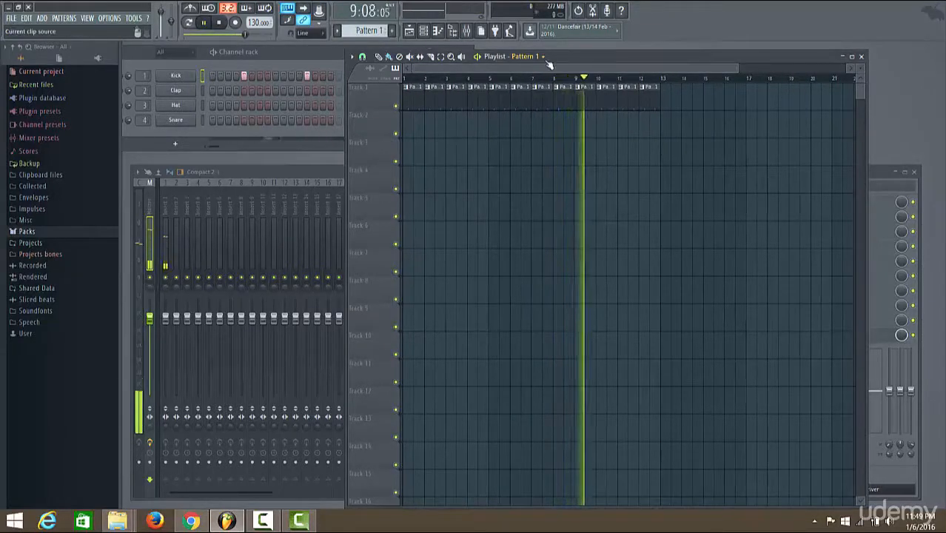
# Create a second pattern named "Whatever" and stop playback
pyautogui.click(394, 34)
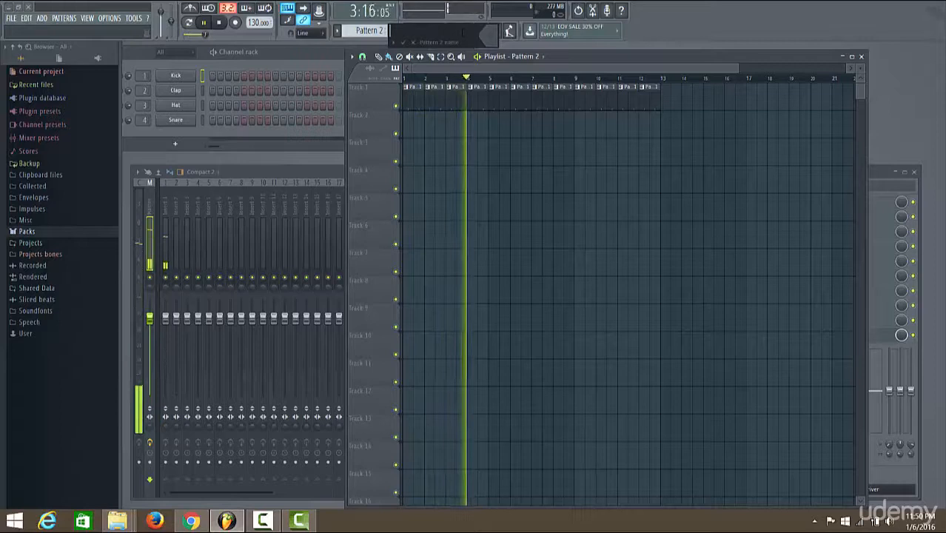
pyautogui.write('Whatever')
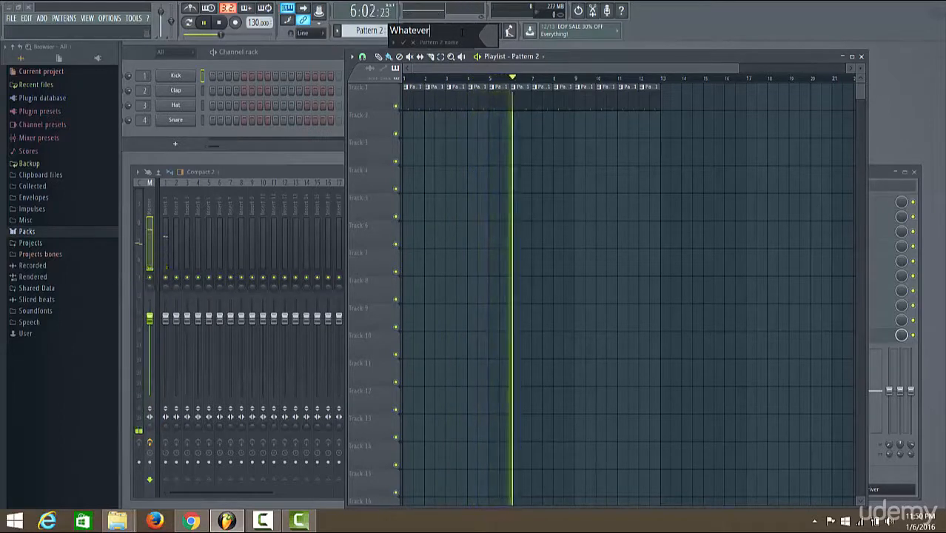
pyautogui.click(403, 43)
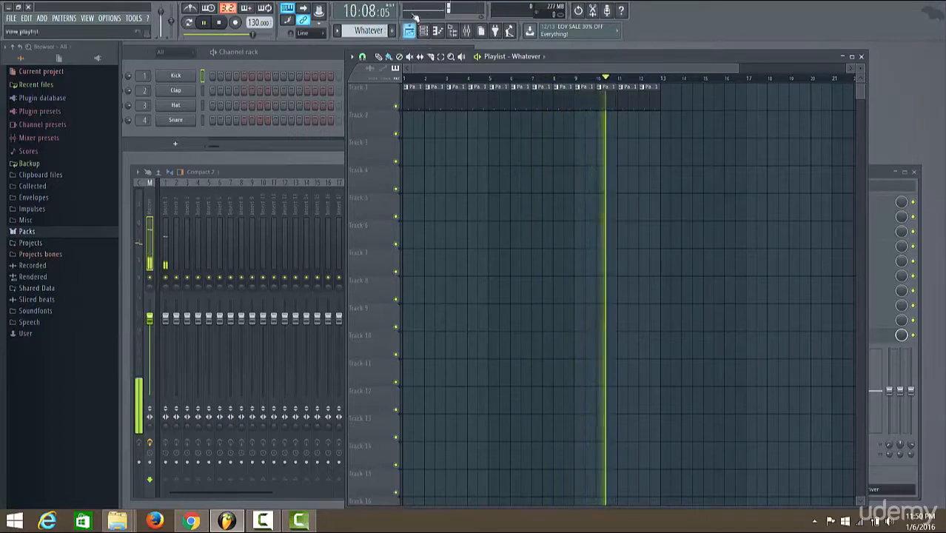
pyautogui.click(219, 23)
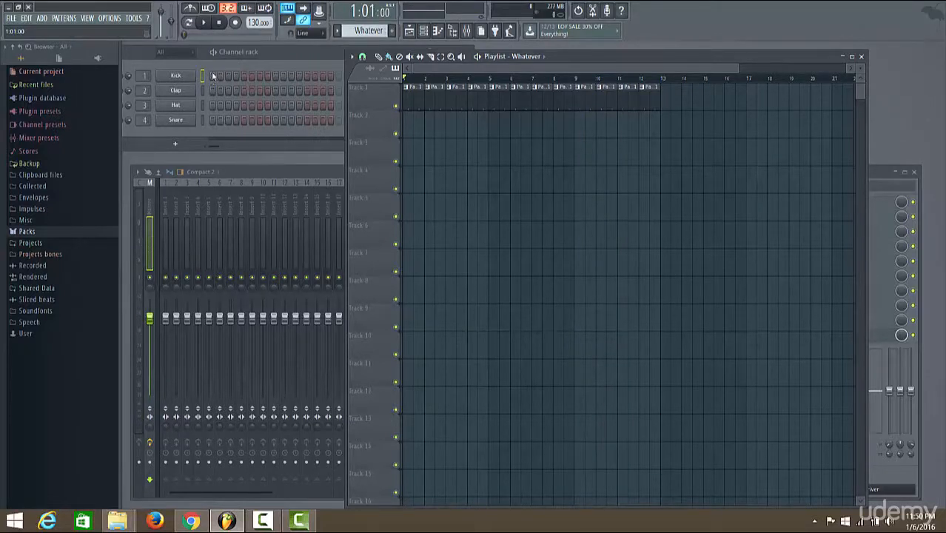
# Fill the Hat channel every 2 steps in the Whatever pattern and audition it in pattern mode
pyautogui.rightClick(188, 108)
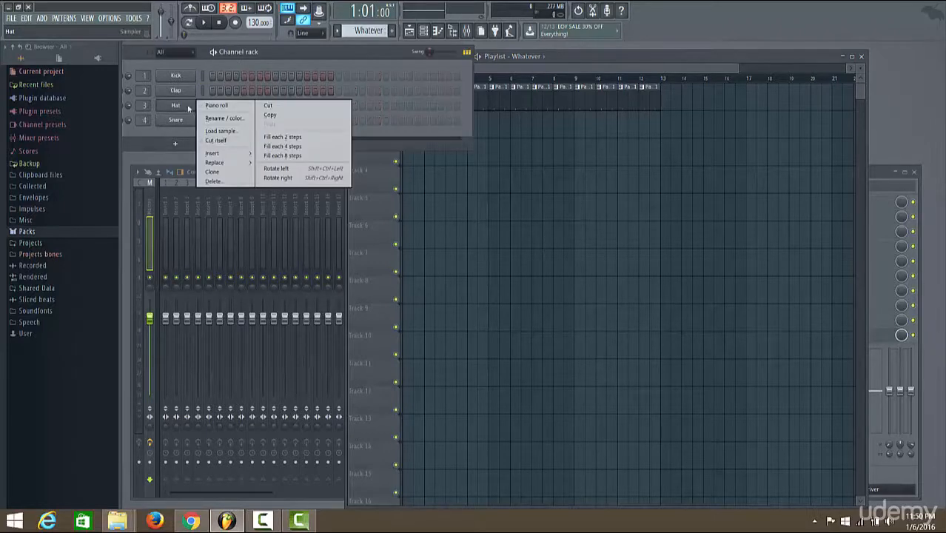
pyautogui.click(291, 138)
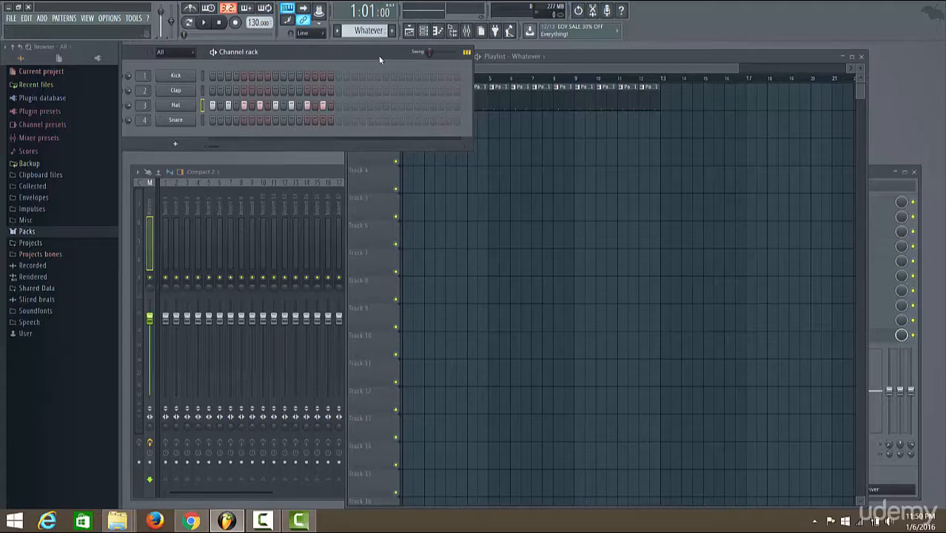
pyautogui.moveTo(380, 57); pyautogui.dragTo(378, 60)
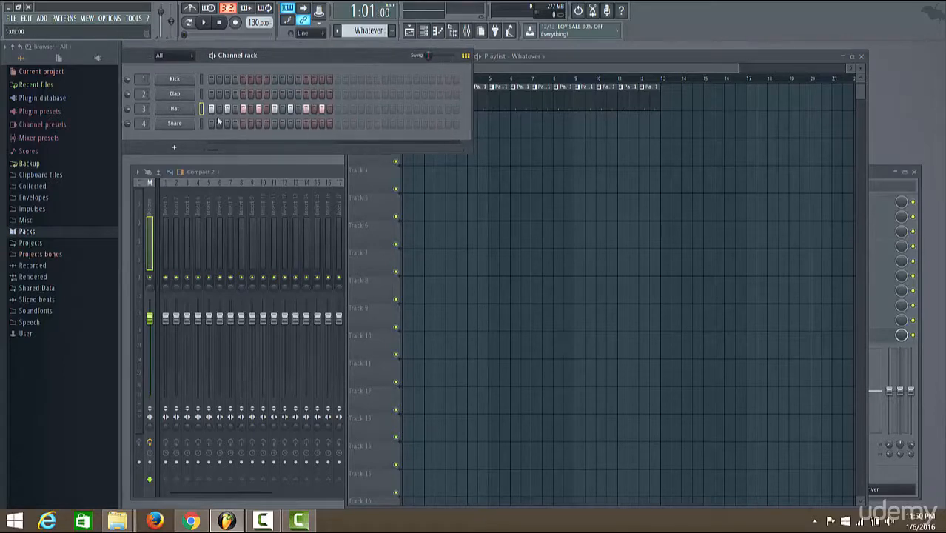
pyautogui.click(203, 23)
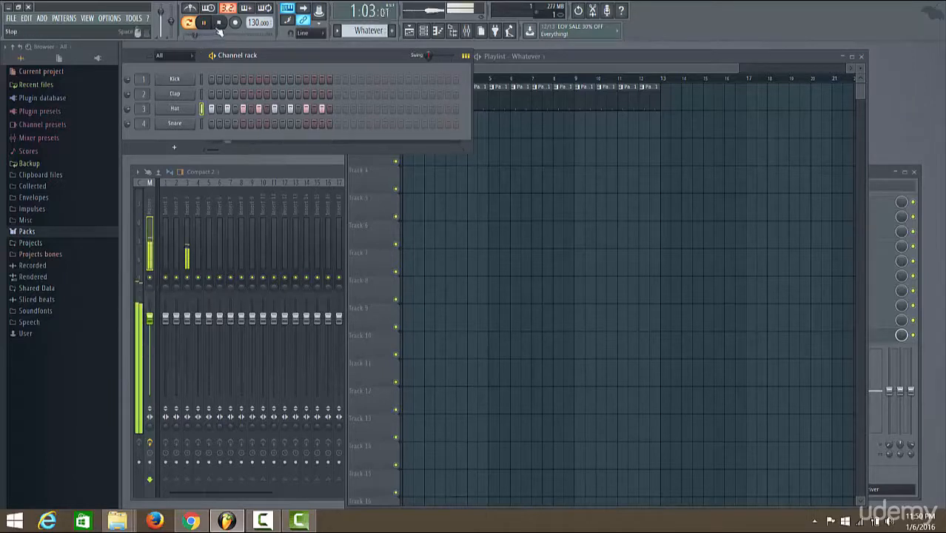
pyautogui.click(218, 26)
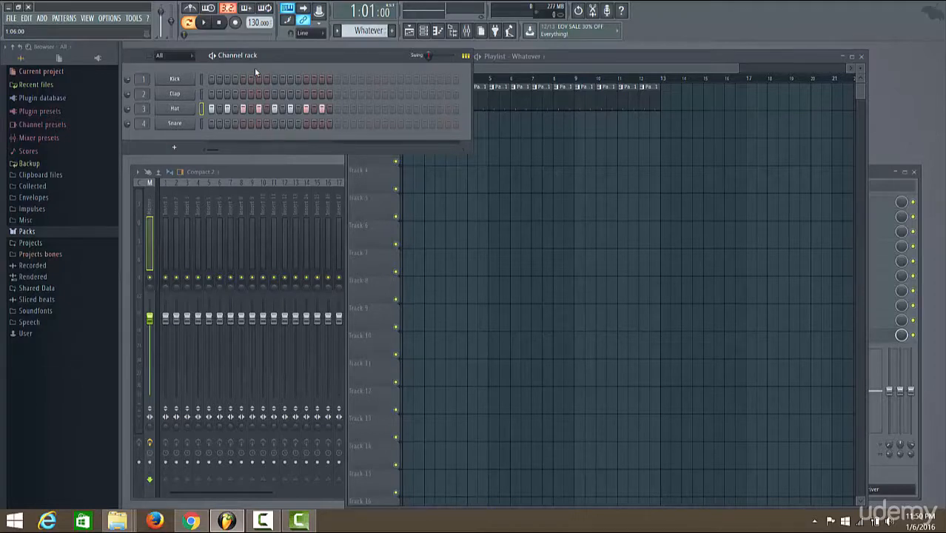
# Paint Whatever clips along Track 2 from bar 1 through bar 12 and play the arrangement in song mode
pyautogui.moveTo(277, 57); pyautogui.dragTo(226, 129)
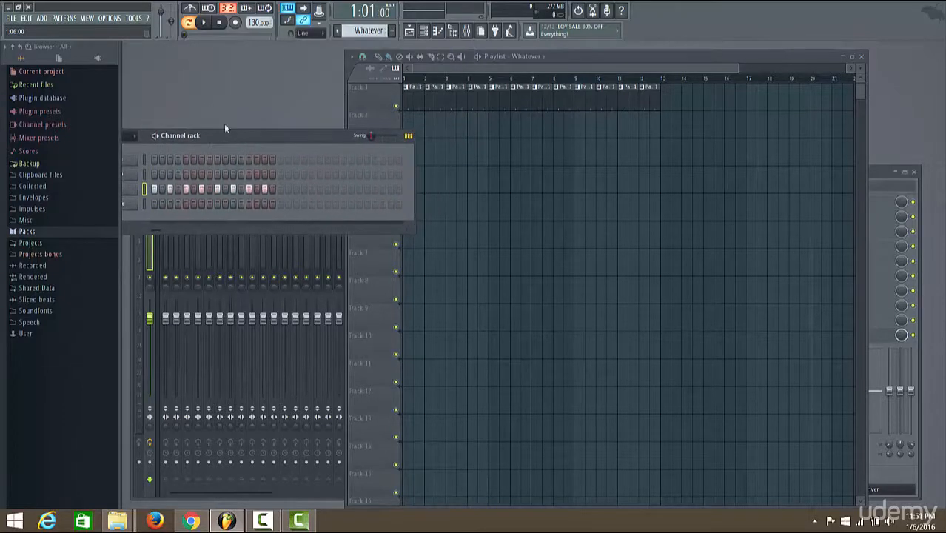
pyautogui.click(494, 68)
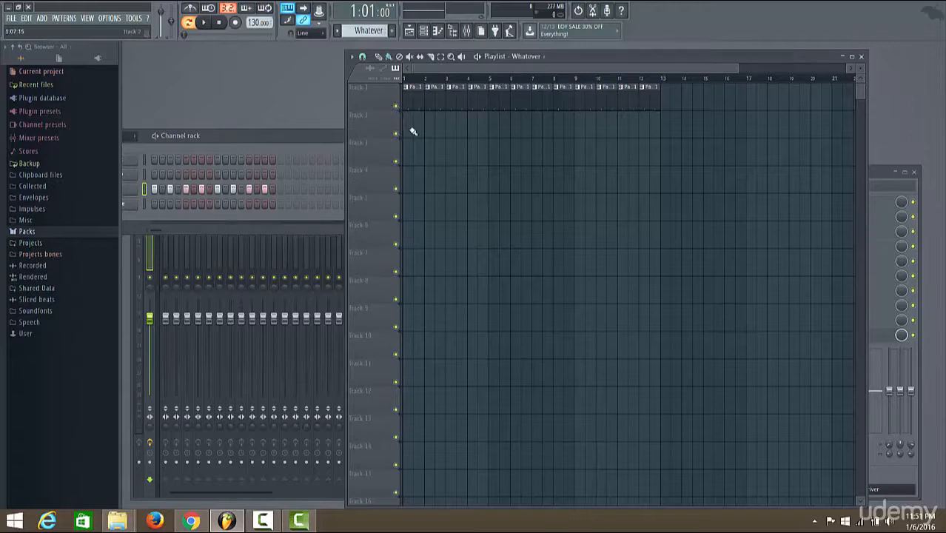
pyautogui.moveTo(409, 131)
pyautogui.mouseDown()
pyautogui.moveTo(639, 145)
pyautogui.moveTo(639, 133)
pyautogui.mouseUp()
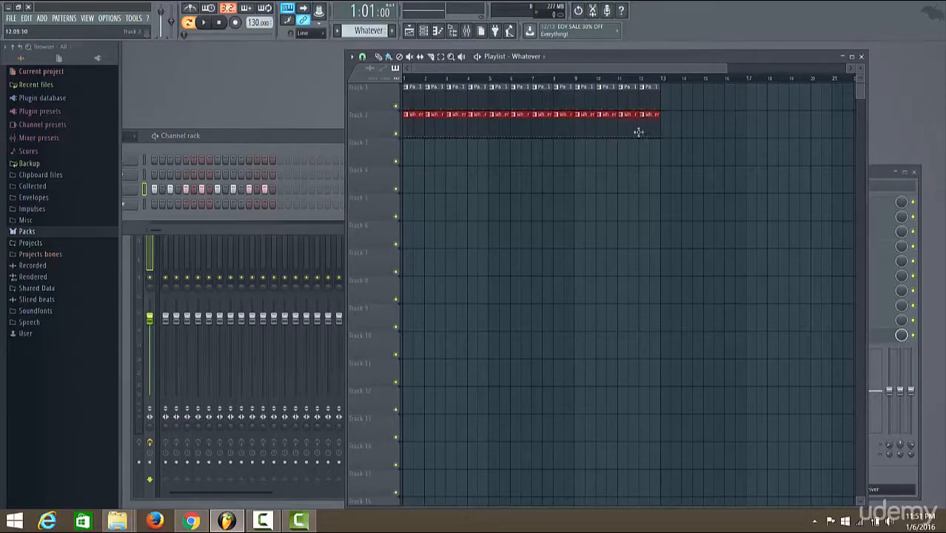
pyautogui.click(205, 22)
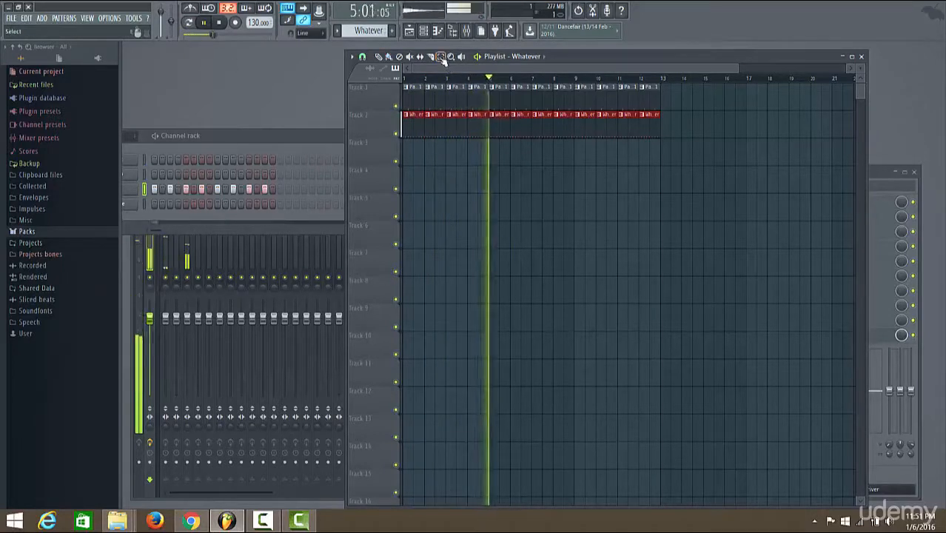
# Select all the Pattern 1 clips on Track 1 and set the playlist snap to Step
pyautogui.moveTo(412, 81); pyautogui.dragTo(666, 96)
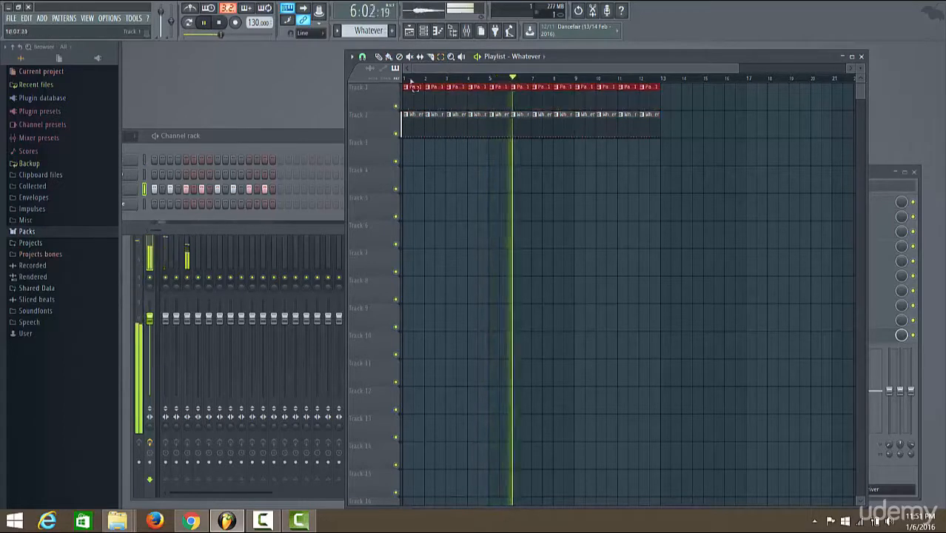
pyautogui.click(362, 56)
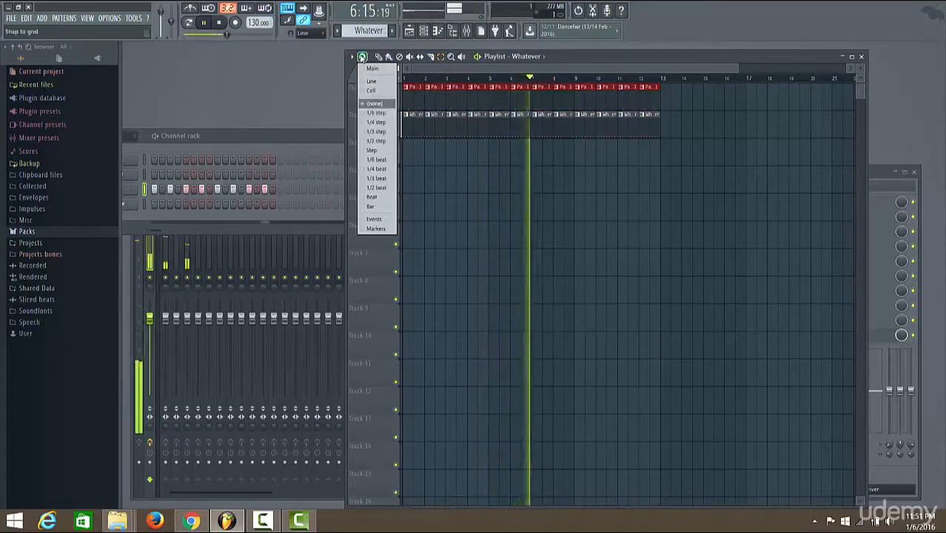
pyautogui.click(368, 151)
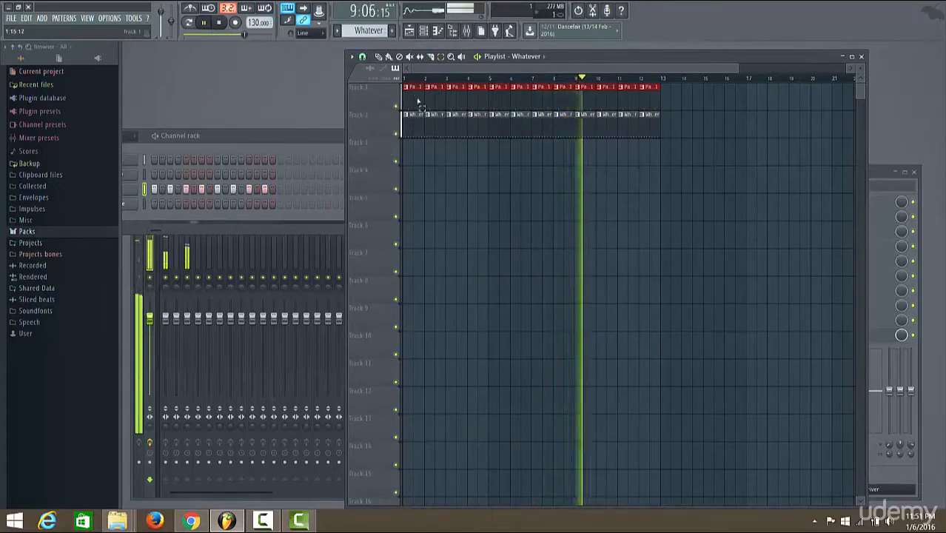
# Shift the selected Pattern 1 clips on Track 1 so the first one starts at step 5 of bar 1
pyautogui.moveTo(418, 101); pyautogui.dragTo(424, 100)
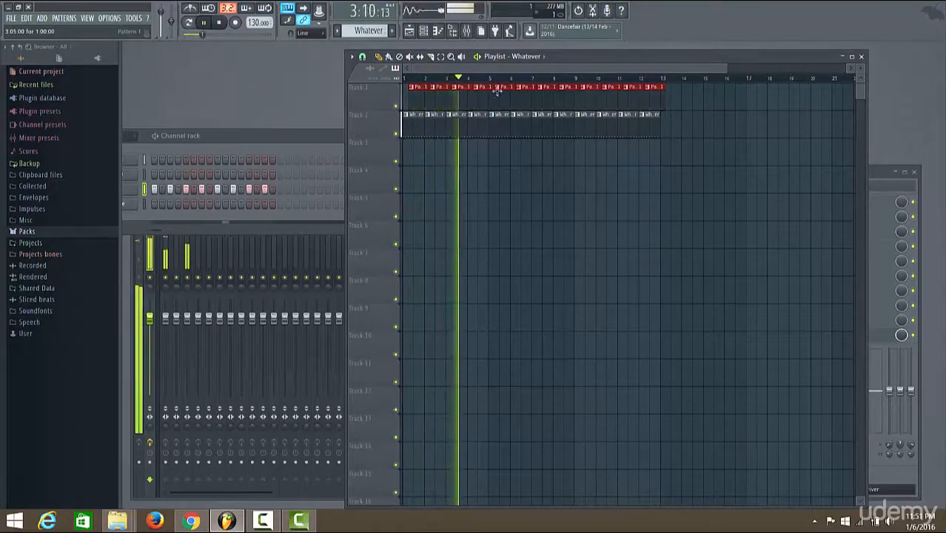
pyautogui.moveTo(729, 68); pyautogui.dragTo(505, 98)
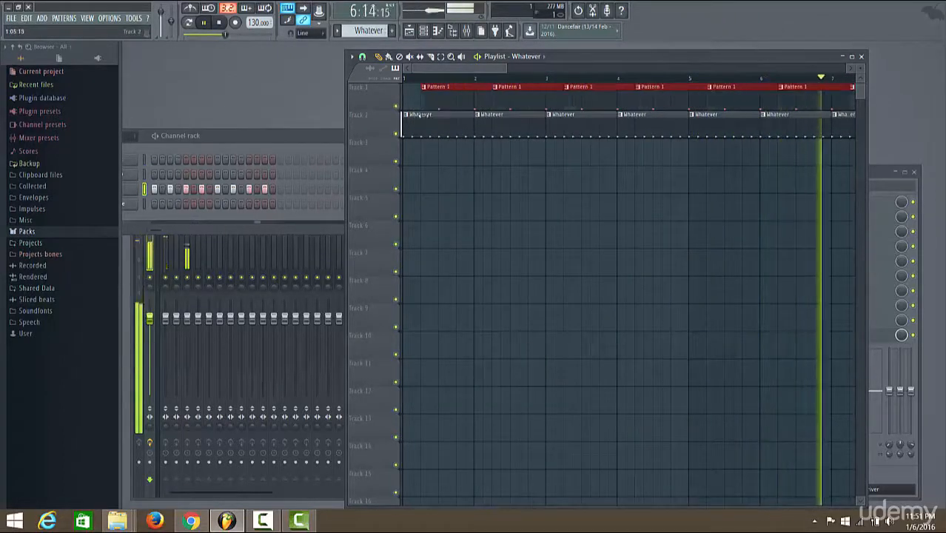
# Place and delete a Whatever clip on Track 4, and reselect all the Pattern 1 clips on Track 1
pyautogui.click(462, 168)
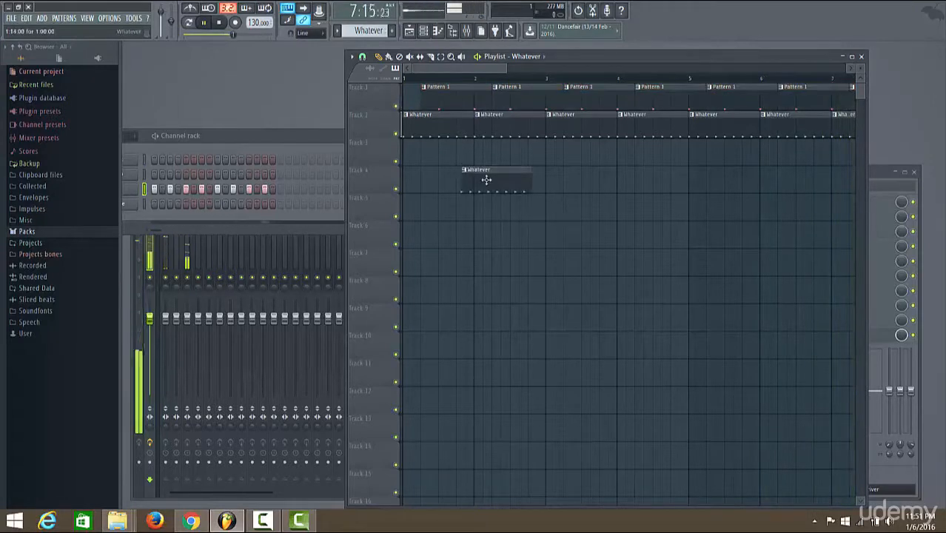
pyautogui.rightClick(487, 180)
pyautogui.moveTo(507, 68); pyautogui.dragTo(725, 68)
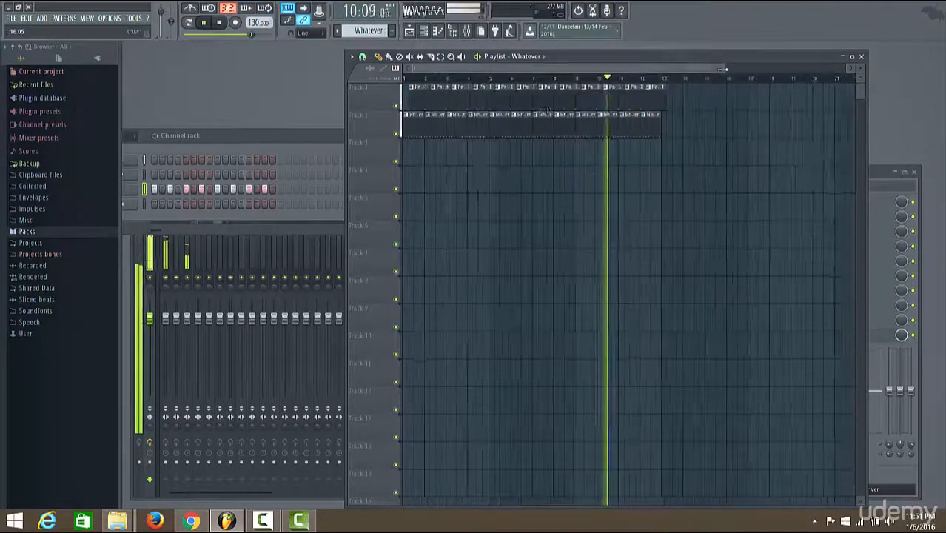
pyautogui.click(442, 59)
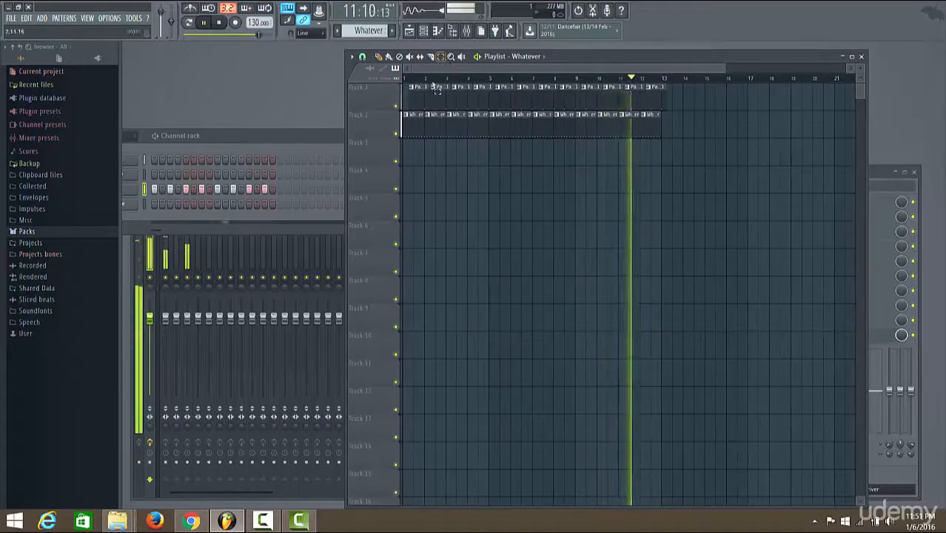
pyautogui.moveTo(410, 94); pyautogui.dragTo(669, 108)
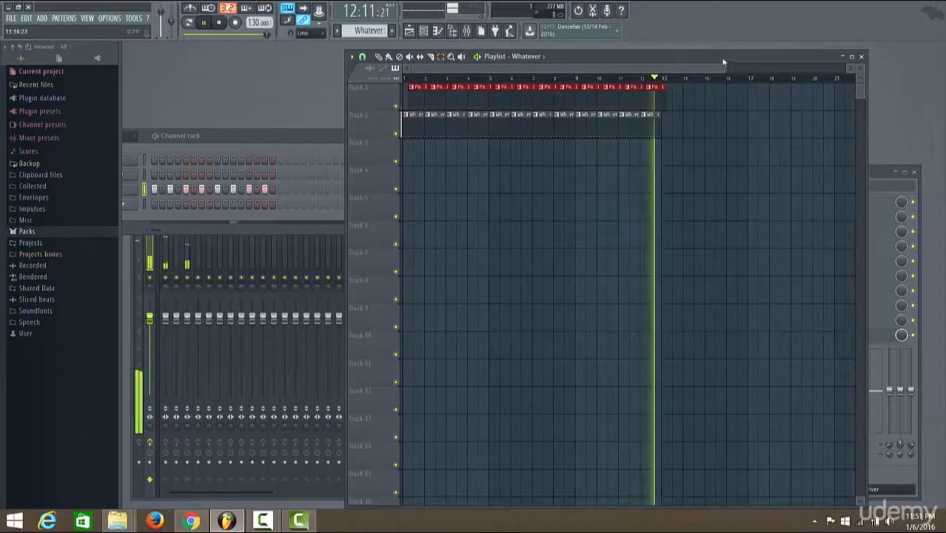
pyautogui.moveTo(725, 66); pyautogui.dragTo(480, 68)
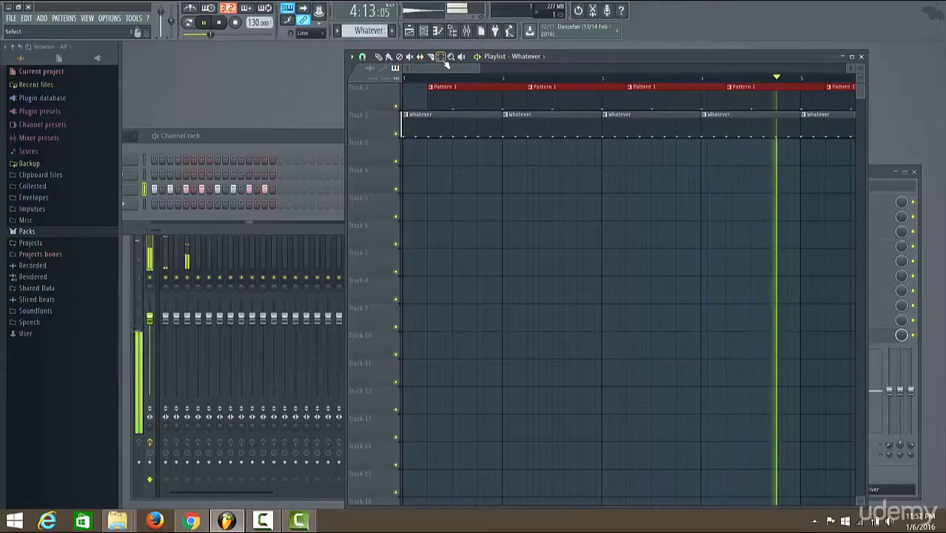
# Stop playback and trim the start of the first Pattern 1 clip to step 9 of bar 1
pyautogui.press('space')
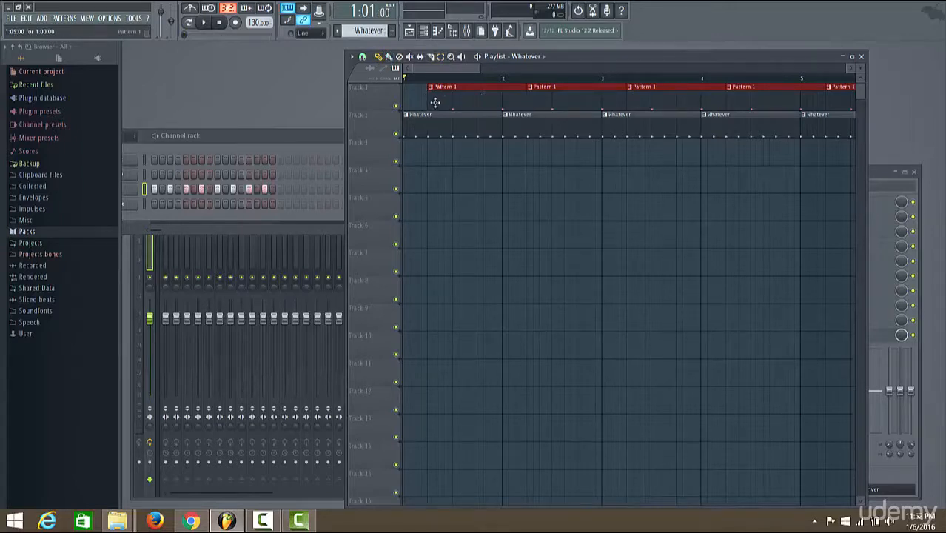
pyautogui.click(482, 181)
pyautogui.rightClick(494, 182)
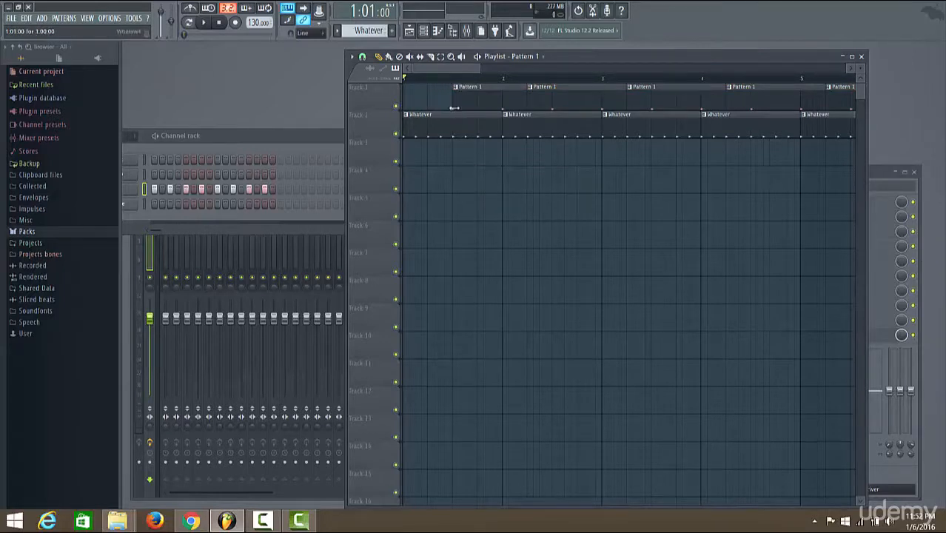
# Select all the Pattern 1 clips on Track 1 and move them back to the start of bar 1
pyautogui.moveTo(477, 68); pyautogui.dragTo(769, 68)
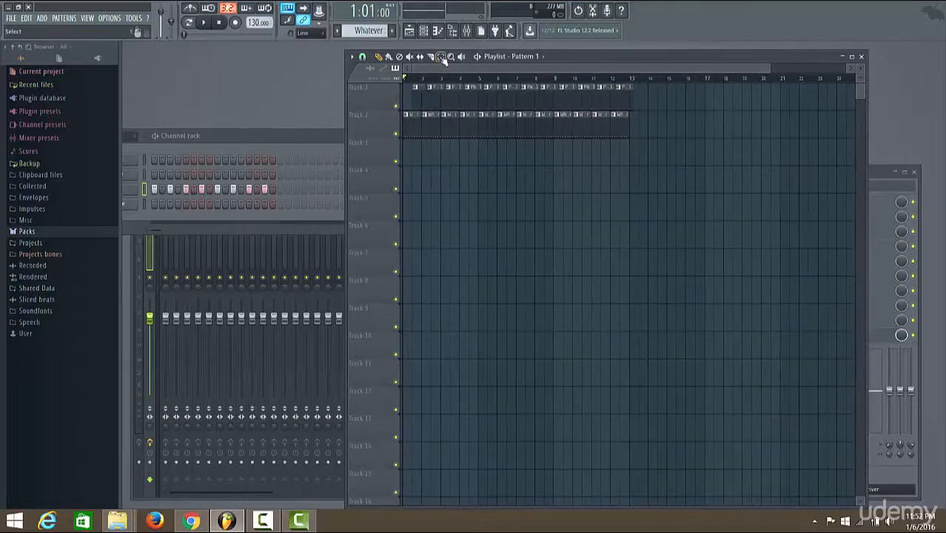
pyautogui.moveTo(669, 104); pyautogui.dragTo(413, 82)
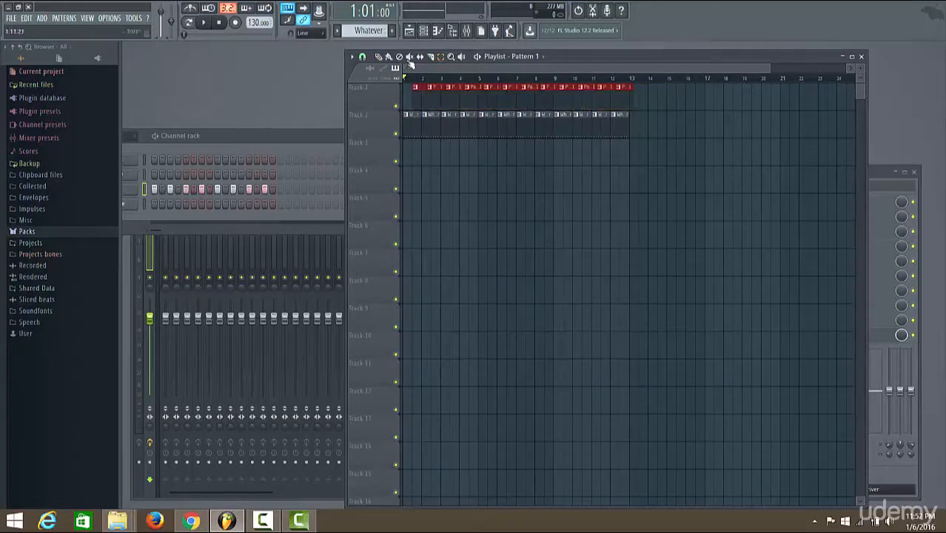
pyautogui.moveTo(519, 102); pyautogui.dragTo(423, 106)
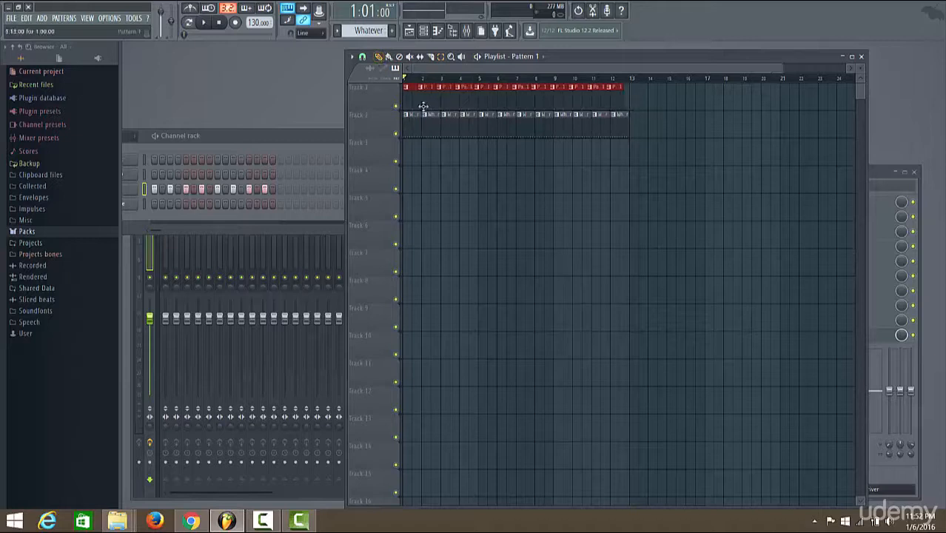
pyautogui.moveTo(782, 69); pyautogui.dragTo(477, 68)
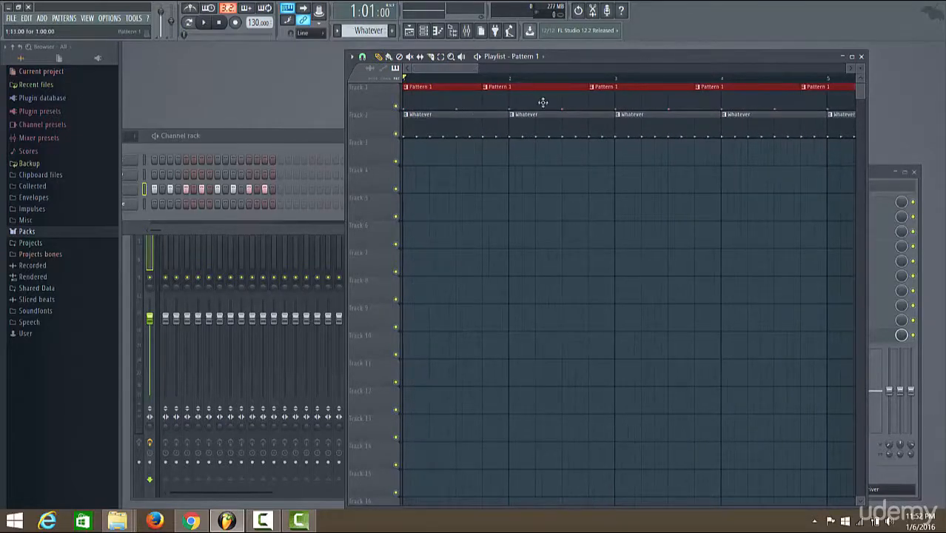
# Play the arrangement, shift the Pattern 1 clips to step 9 of bar 1 and restart playback from the beginning
pyautogui.click(203, 22)
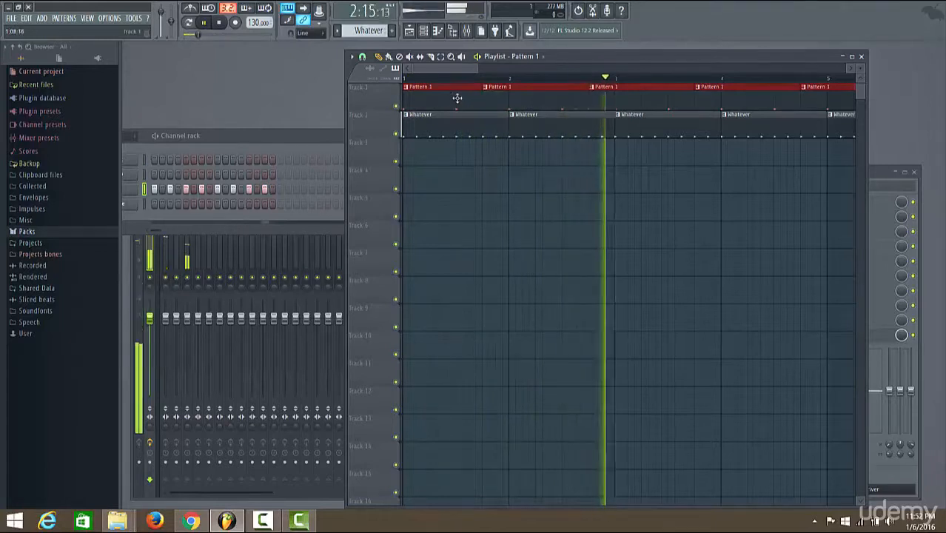
pyautogui.moveTo(457, 98); pyautogui.dragTo(503, 101)
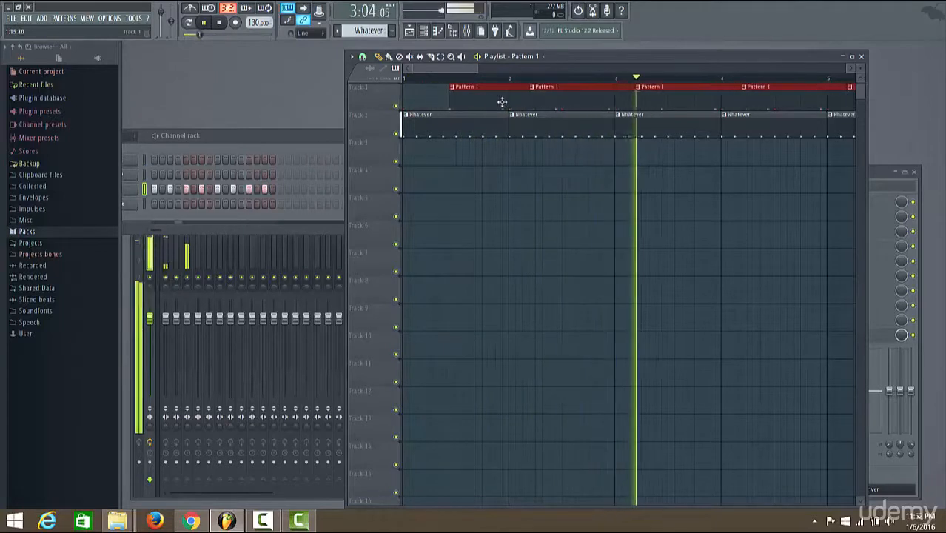
pyautogui.click(219, 23)
pyautogui.click(204, 23)
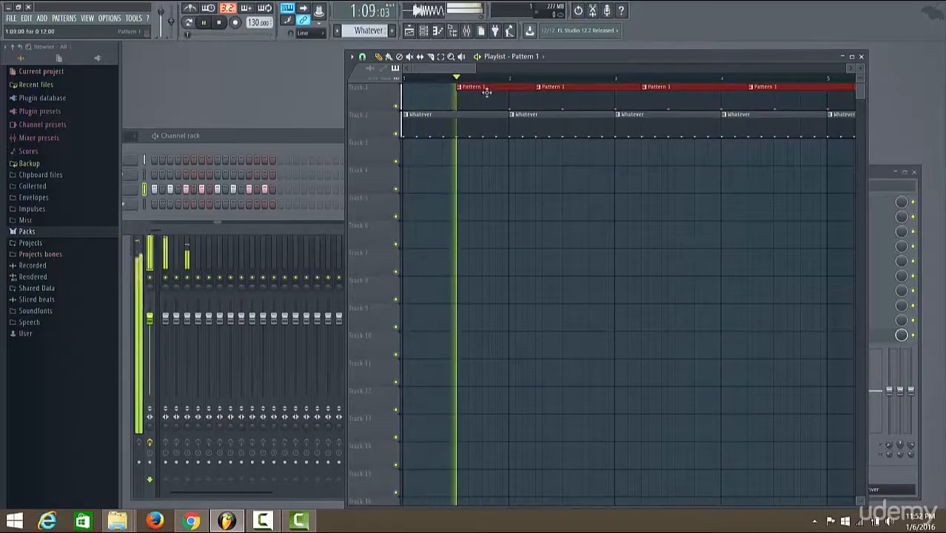
# Shift the Pattern 1 clips to step 5 of bar 1, replay the arrangement and stop it
pyautogui.moveTo(504, 97); pyautogui.dragTo(477, 97)
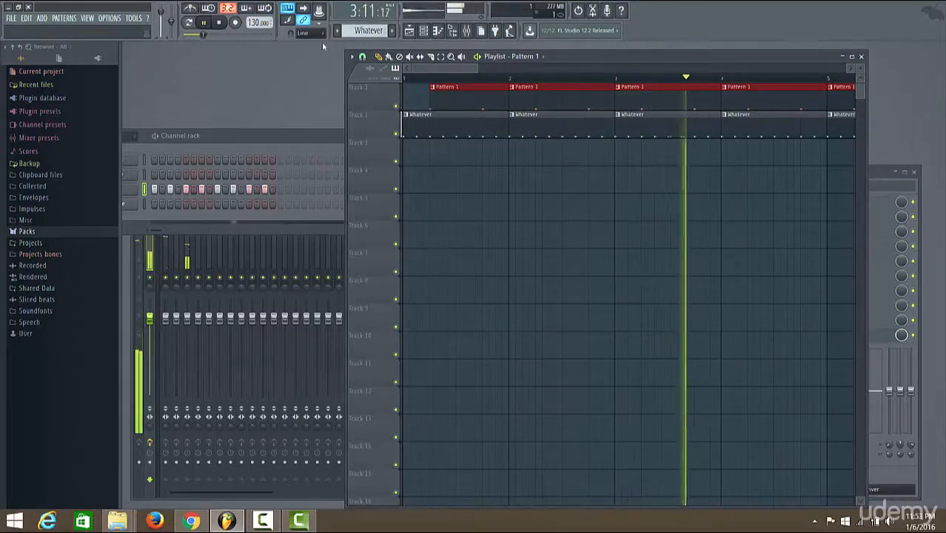
pyautogui.click(224, 23)
pyautogui.press('space')
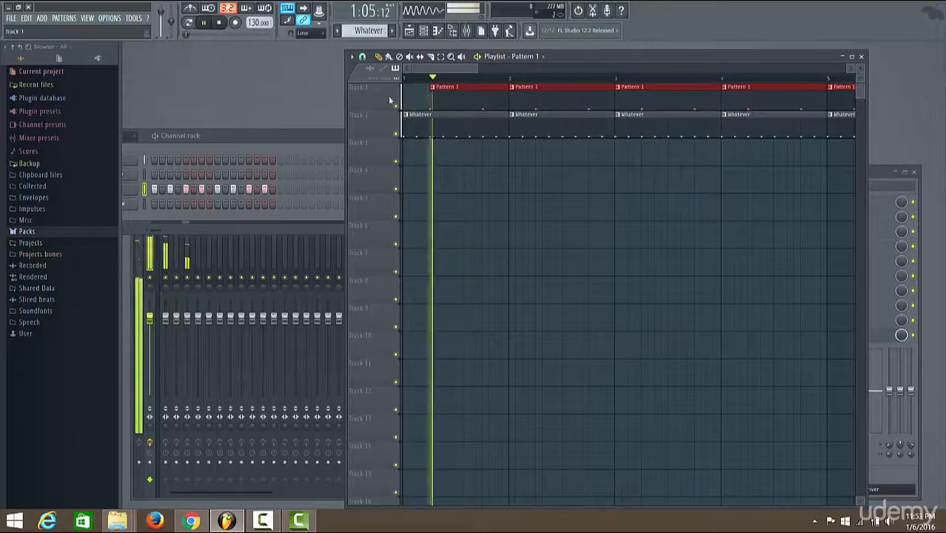
pyautogui.click(221, 25)
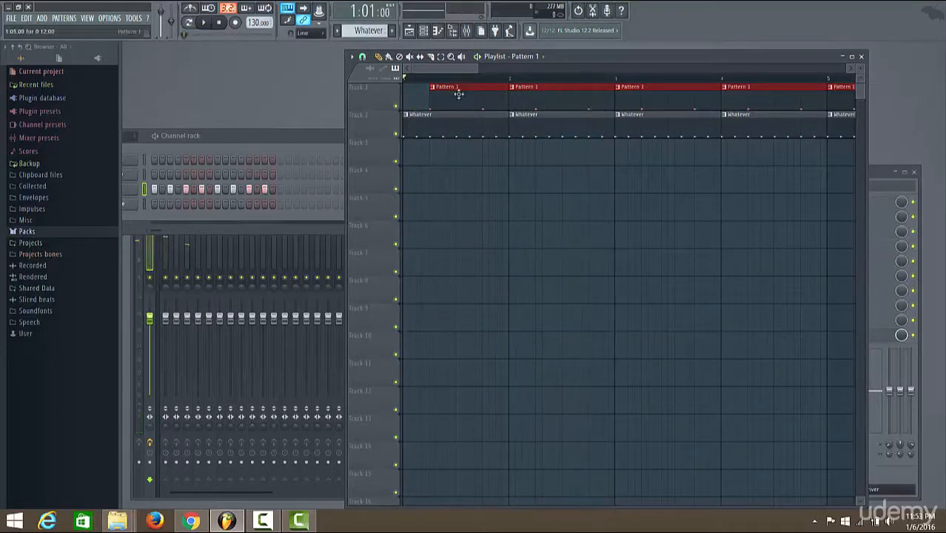
# Move the Pattern 1 clips back to the start of bar 1 and audition the arrangement
pyautogui.moveTo(468, 101); pyautogui.dragTo(428, 102)
pyautogui.click(206, 26)
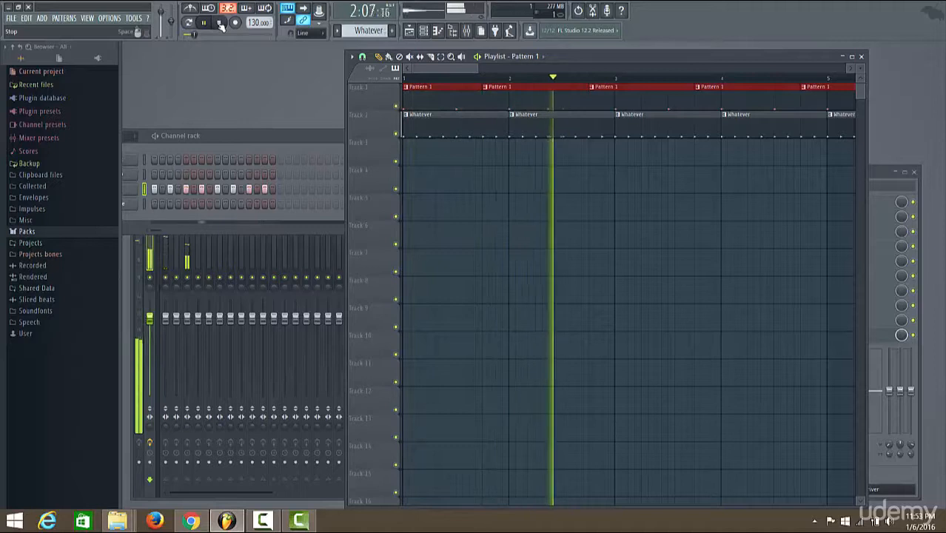
pyautogui.click(220, 23)
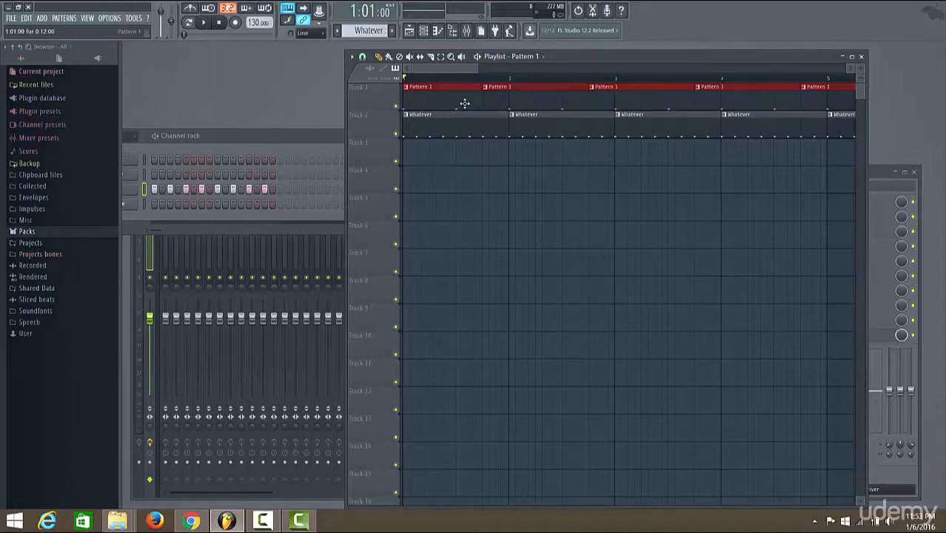
# Bring the Channel rack into full view and program Clap hits on steps 6, 11, 12 and 15 of the Whatever pattern
pyautogui.scroll(-4, 803, 134)
pyautogui.moveTo(682, 68); pyautogui.dragTo(470, 67)
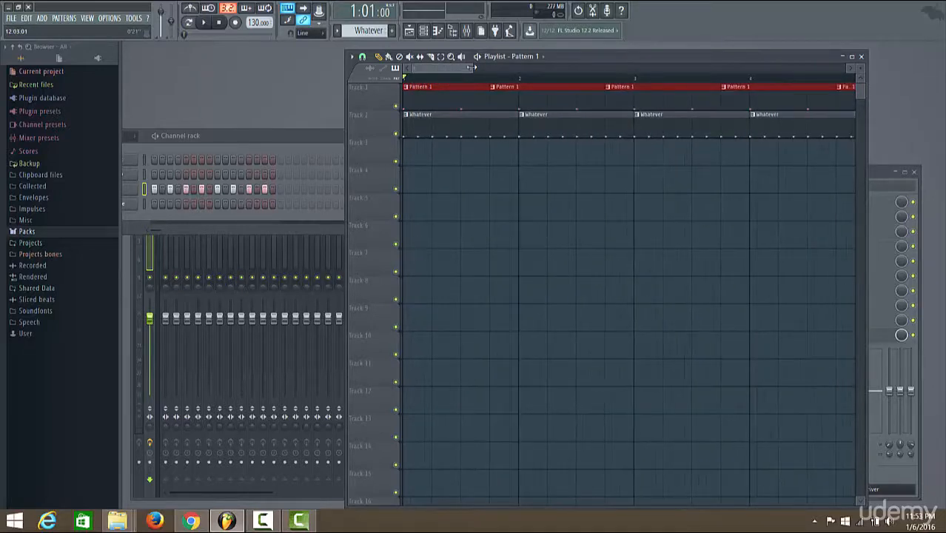
pyautogui.click(297, 135)
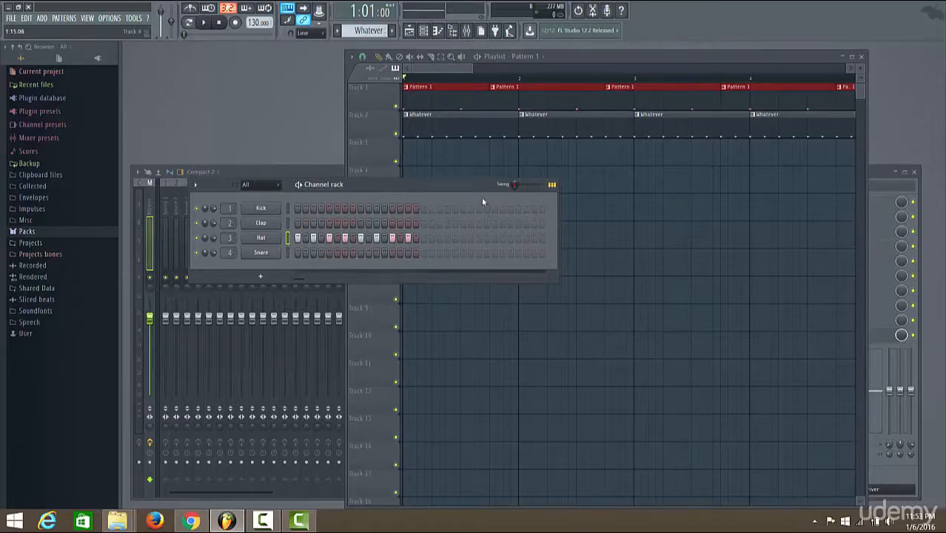
pyautogui.moveTo(467, 186); pyautogui.dragTo(409, 175)
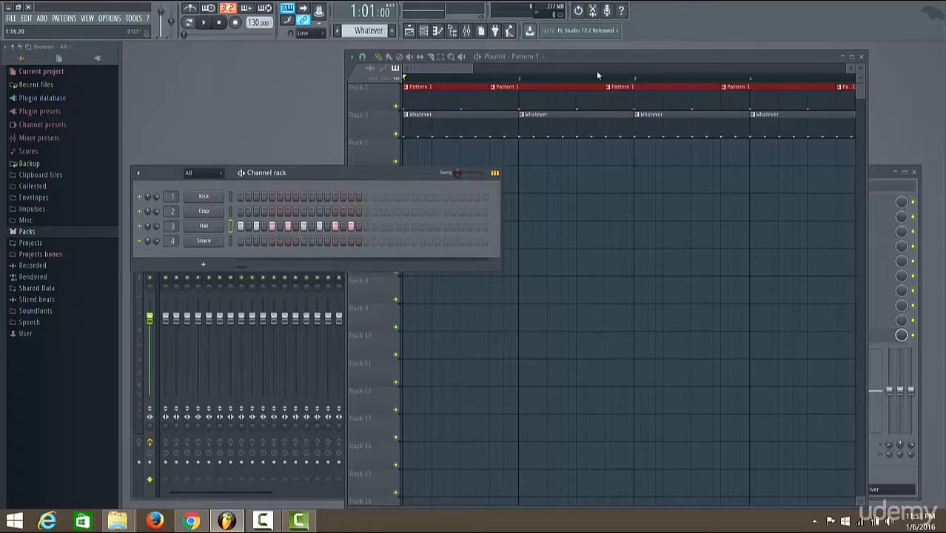
pyautogui.click(280, 211)
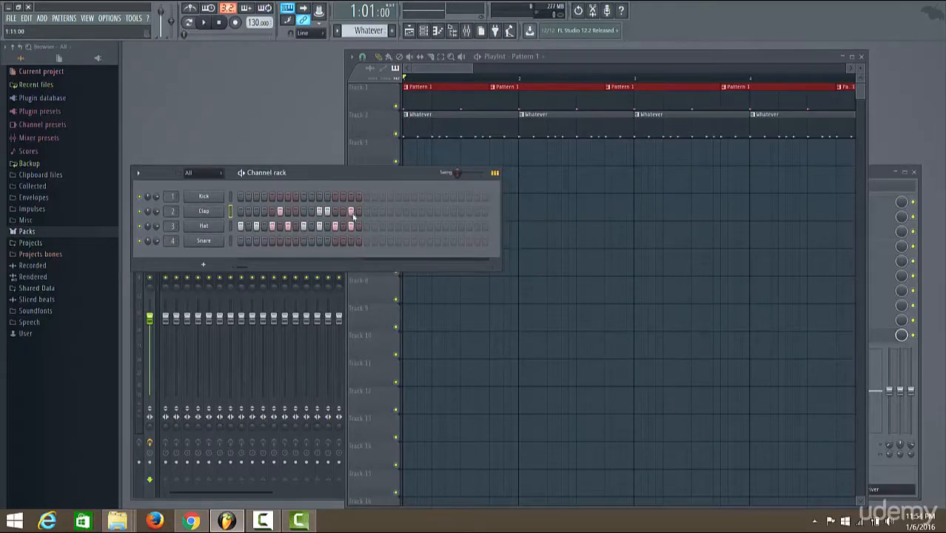
# Play the Whatever pattern in pattern mode and add Kick hits on steps 1, 5, 9 and 13
pyautogui.click(204, 23)
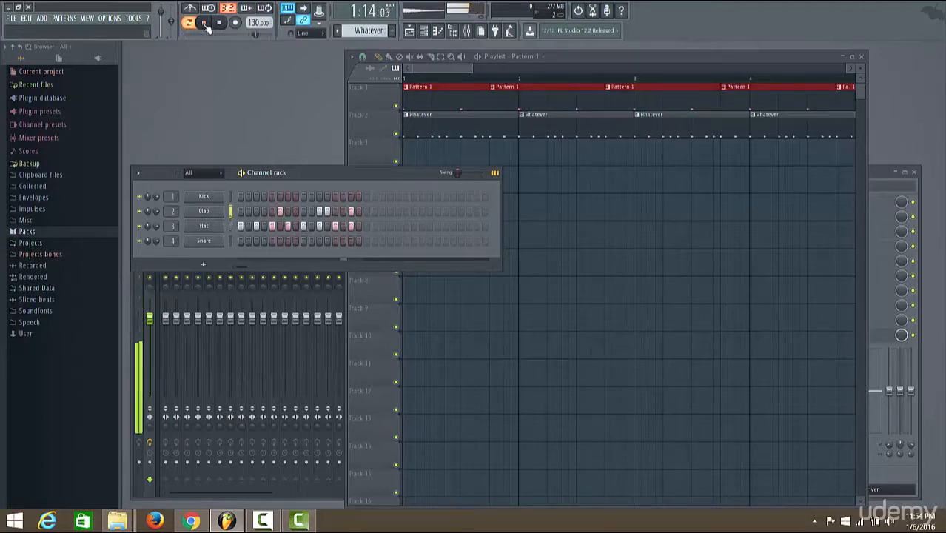
pyautogui.click(280, 196)
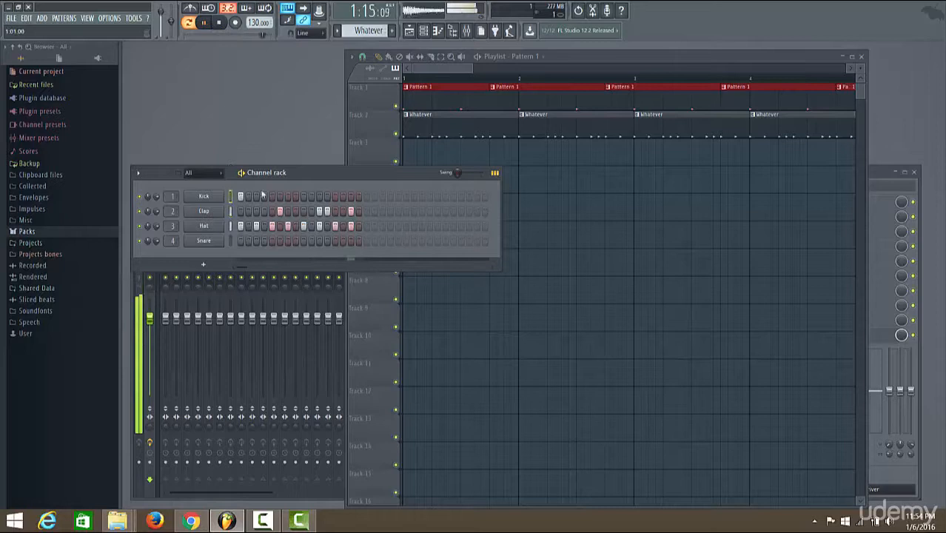
pyautogui.rightClick(280, 197)
pyautogui.click(271, 197)
pyautogui.click(304, 197)
pyautogui.click(334, 198)
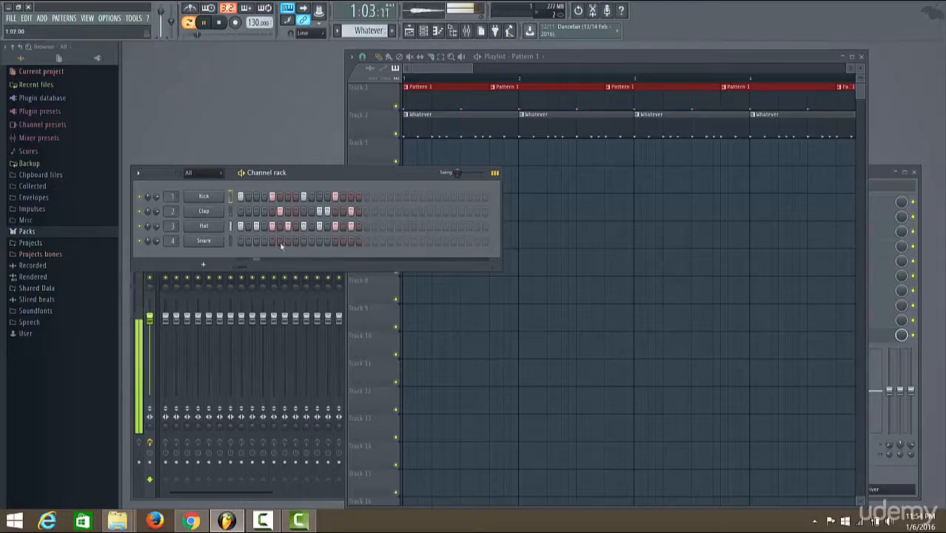
# Add Snare hits on steps 5 and 13 of the Whatever pattern and stop playback
pyautogui.click(303, 240)
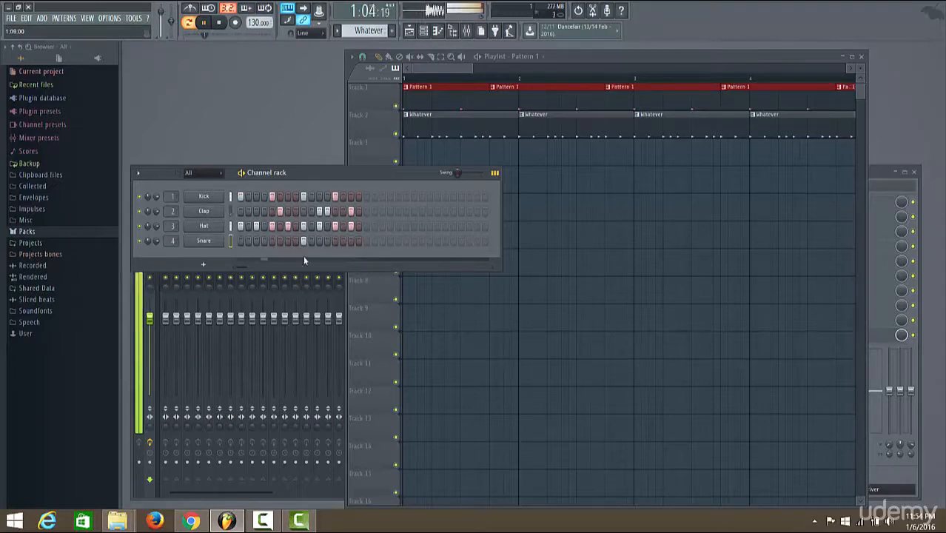
pyautogui.rightClick(304, 243)
pyautogui.click(273, 241)
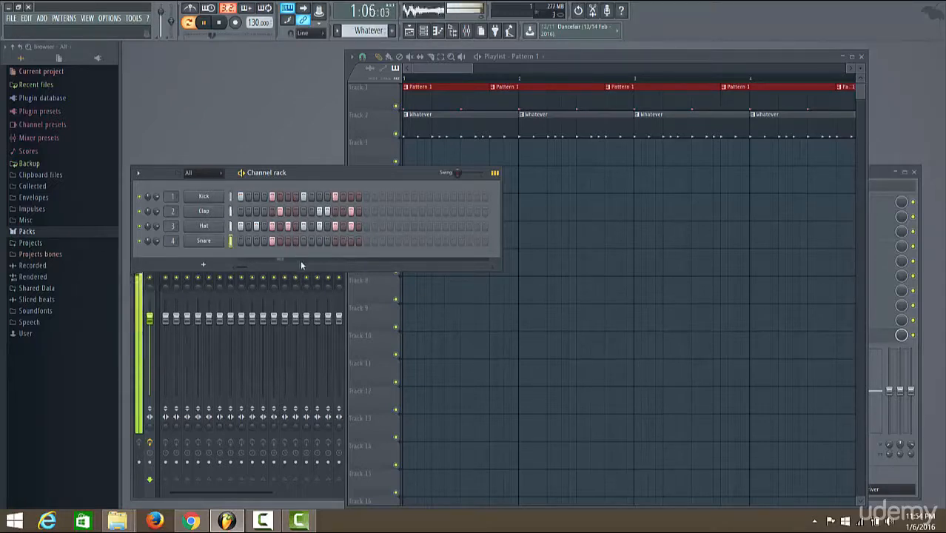
pyautogui.click(336, 240)
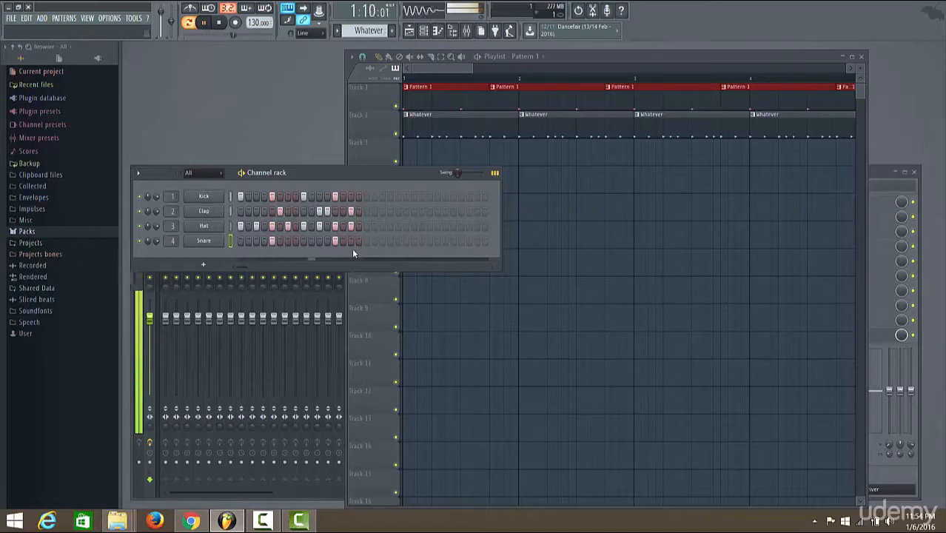
pyautogui.click(220, 23)
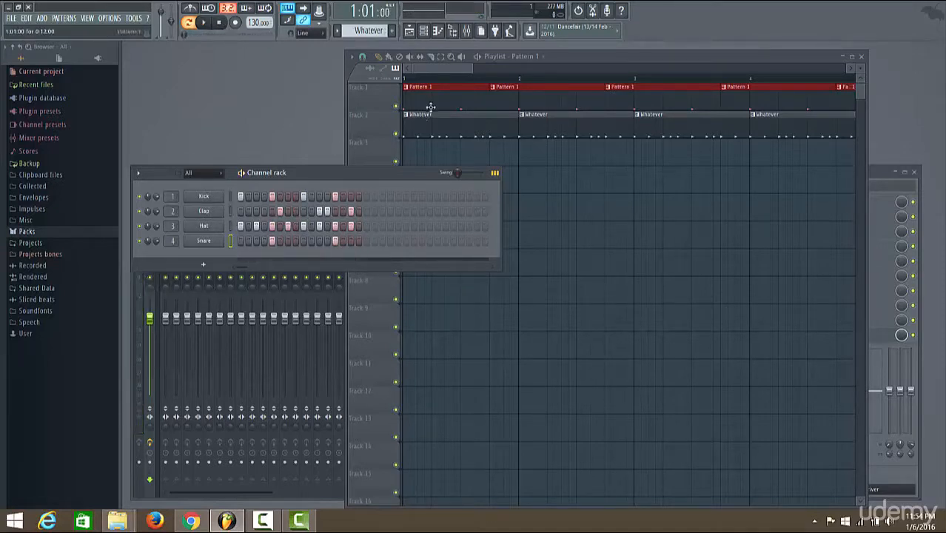
# Play the arrangement in song mode, shift the Pattern 1 clips to step 7 of bar 1 and replay from the beginning
pyautogui.click(202, 22)
pyautogui.moveTo(435, 94); pyautogui.dragTo(468, 99)
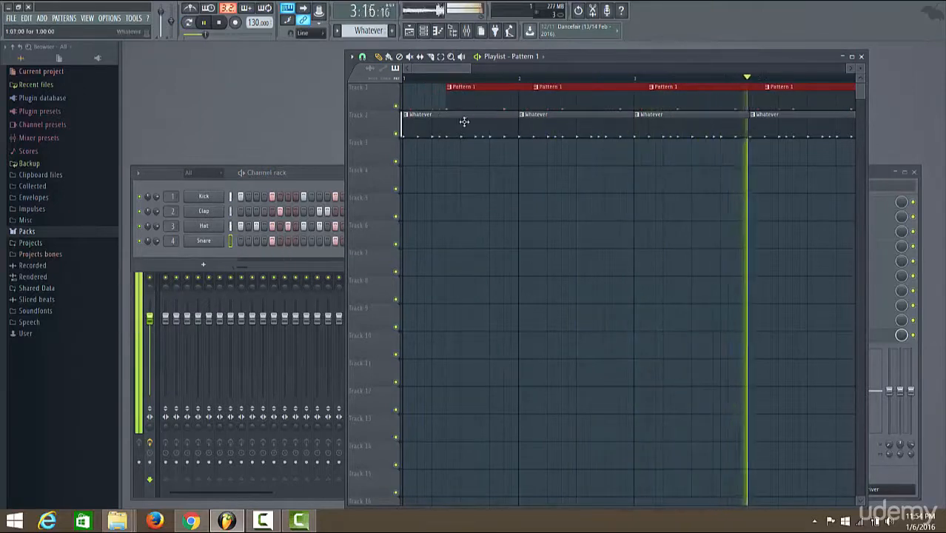
pyautogui.click(219, 24)
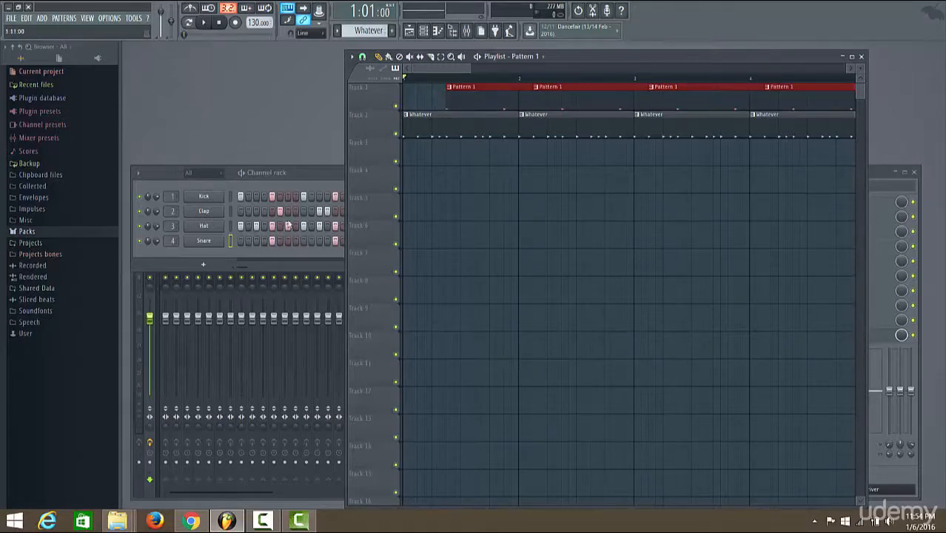
pyautogui.click(211, 25)
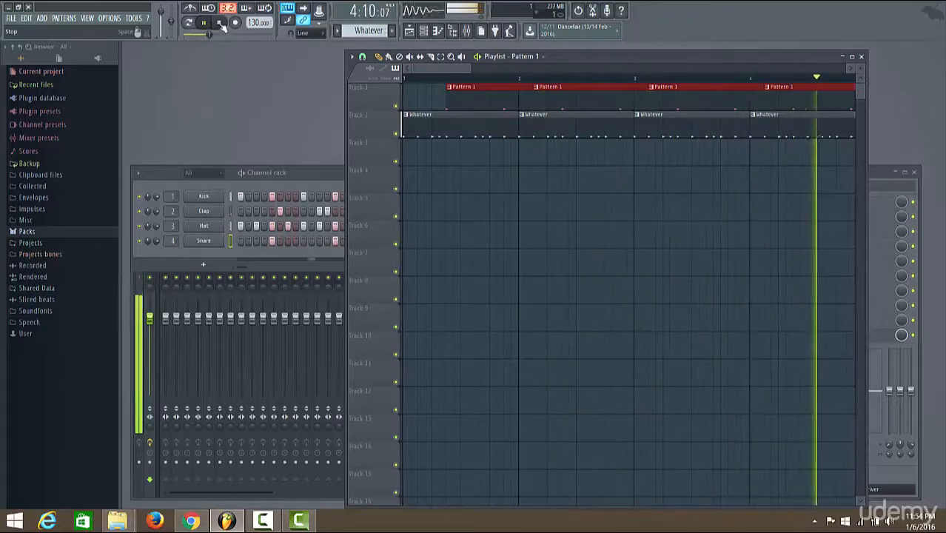
# Stop playback, shift the Pattern 1 clips to step 8 of bar 1, and audition the arrangement in song mode
pyautogui.click(221, 25)
pyautogui.moveTo(481, 102); pyautogui.dragTo(489, 102)
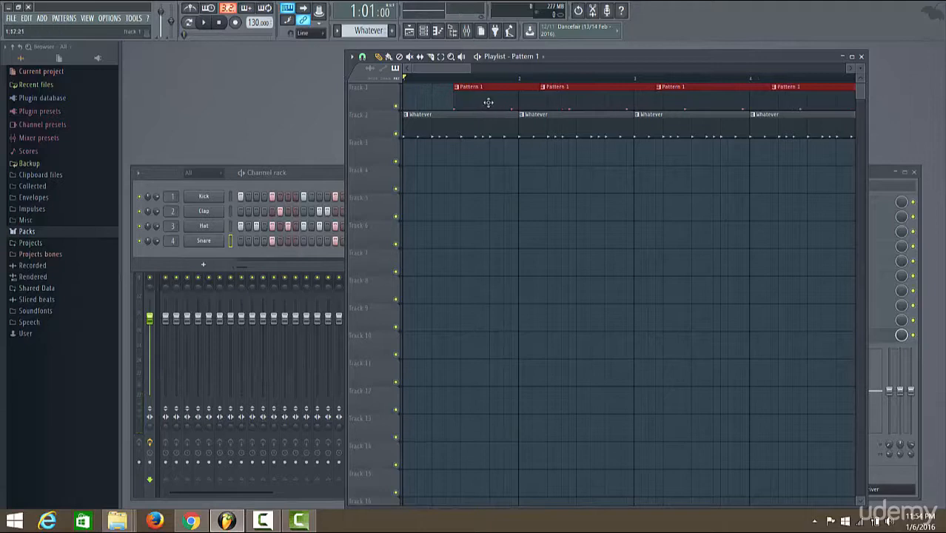
pyautogui.click(204, 23)
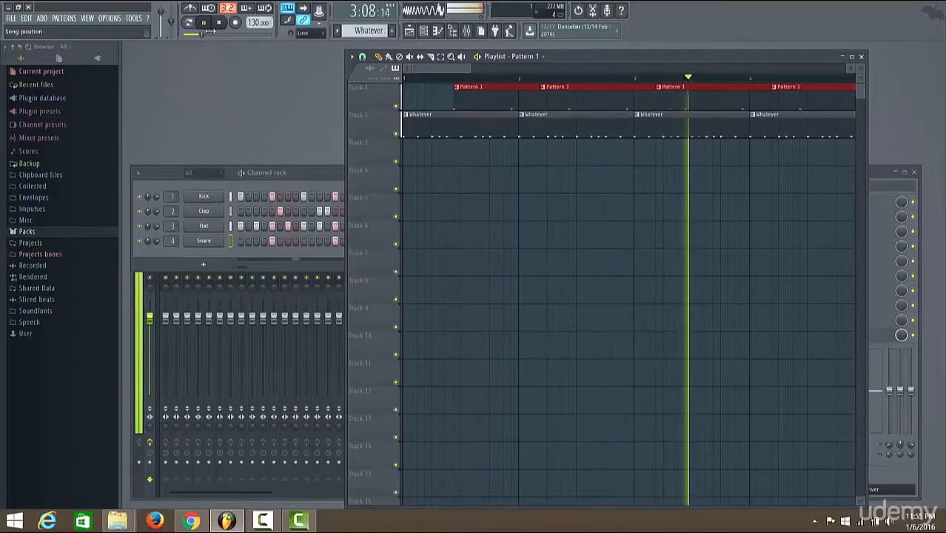
pyautogui.press('space')
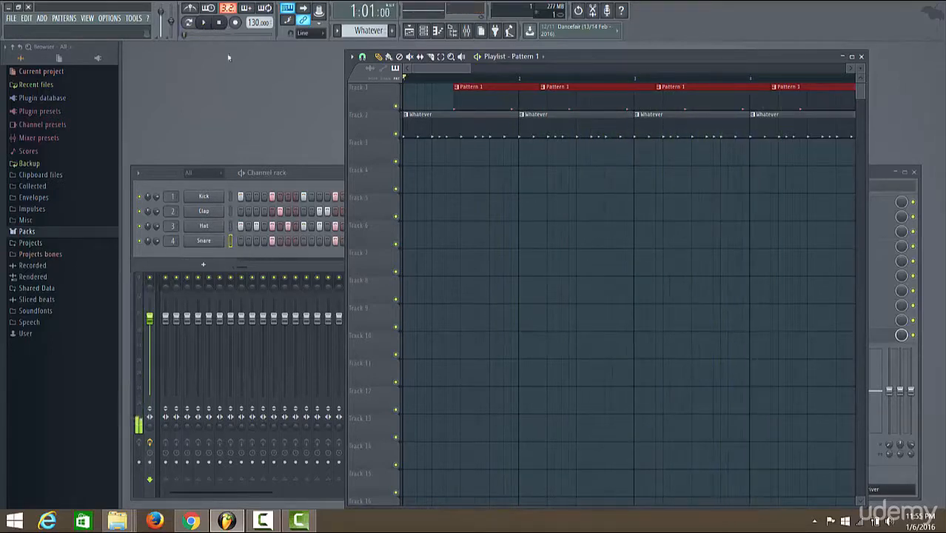
# Shift the Pattern 1 clips to step 10 of bar 1, play the arrangement, move them to step 12 during playback and stop
pyautogui.moveTo(475, 99); pyautogui.dragTo(490, 99)
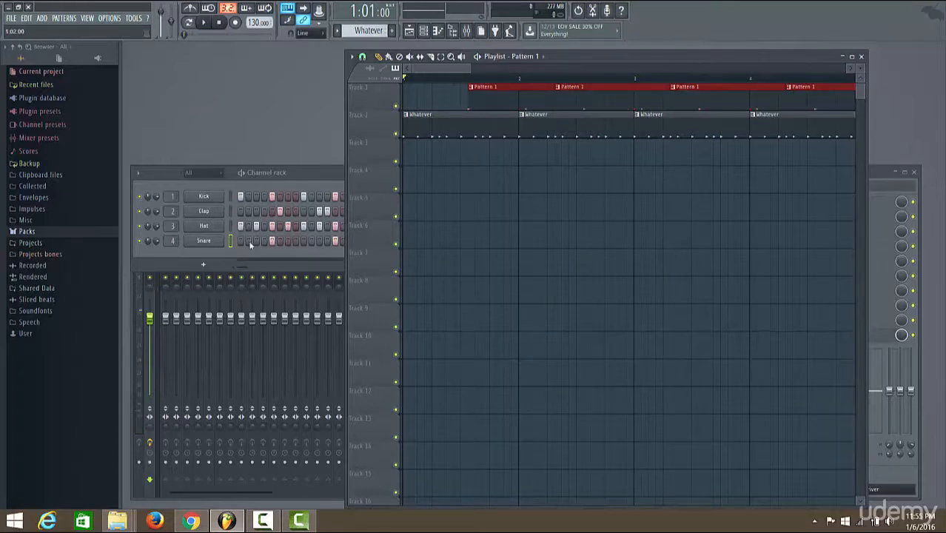
pyautogui.click(206, 23)
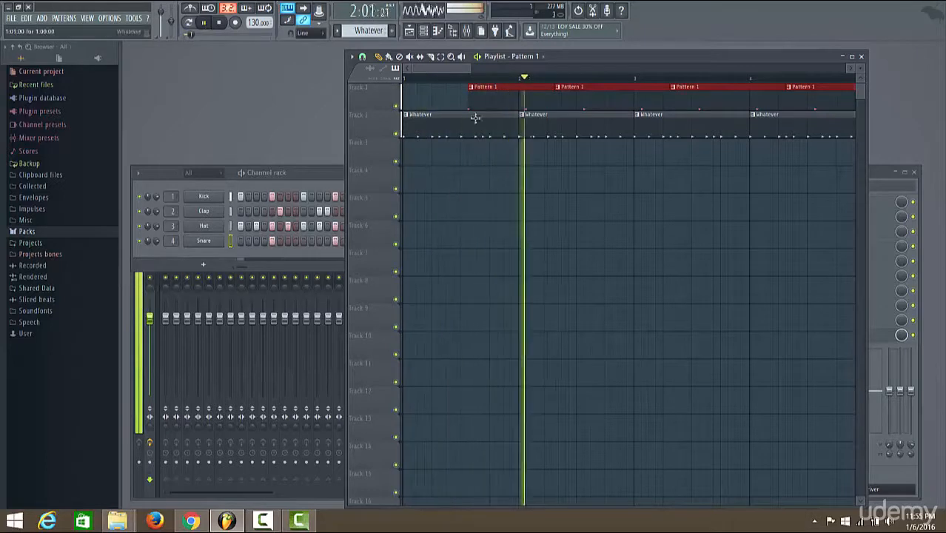
pyautogui.moveTo(485, 100); pyautogui.dragTo(504, 102)
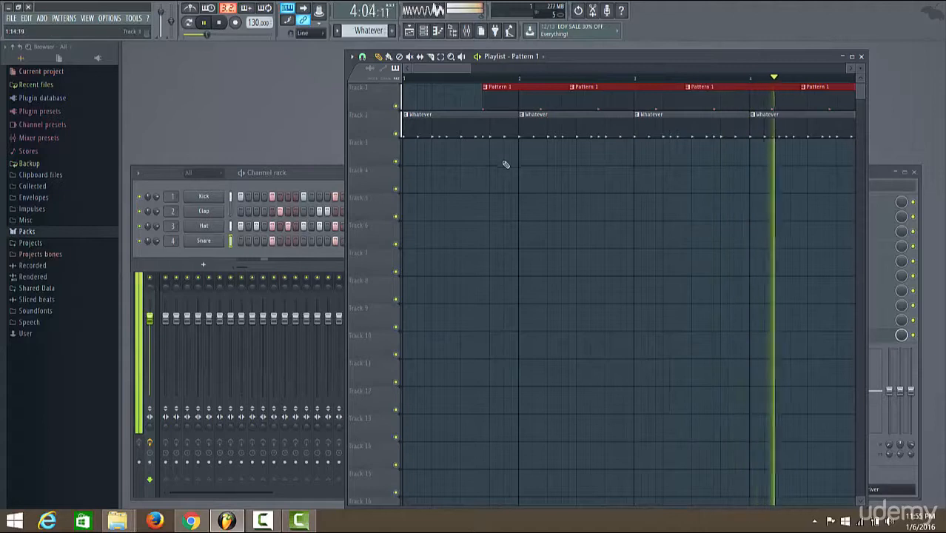
pyautogui.click(210, 23)
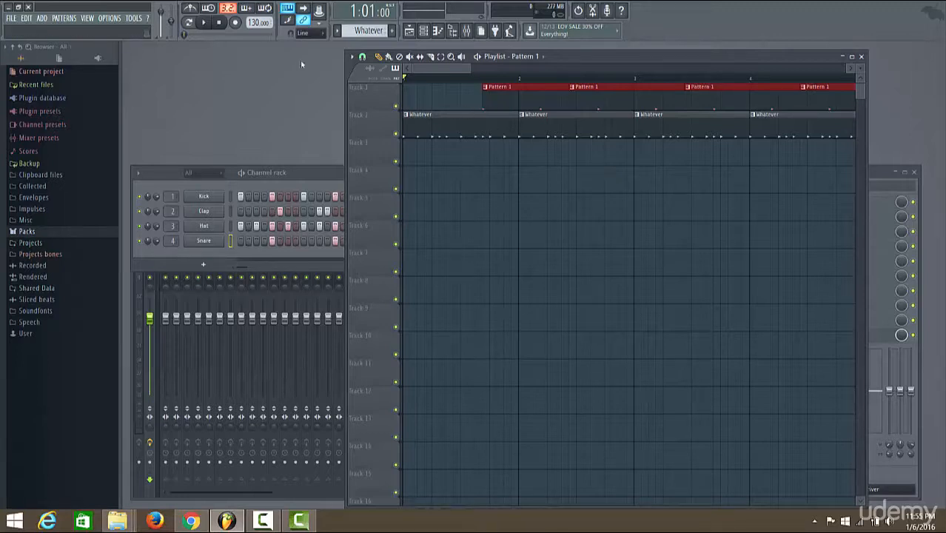
# Play the arrangement from the beginning to hear the offset Pattern 1 clips against Whatever, and stop playback
pyautogui.moveTo(260, 23); pyautogui.dragTo(260, 27)
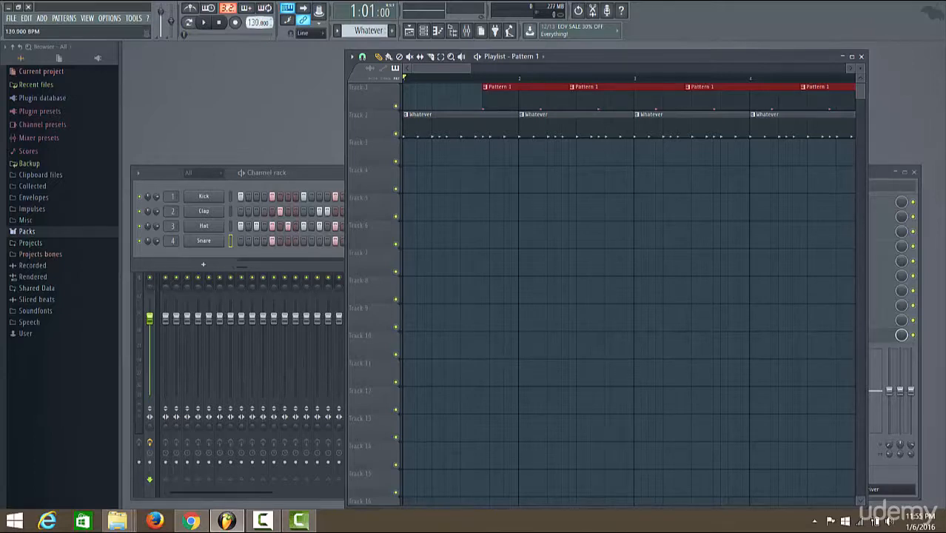
pyautogui.moveTo(259, 23); pyautogui.dragTo(259, 23)
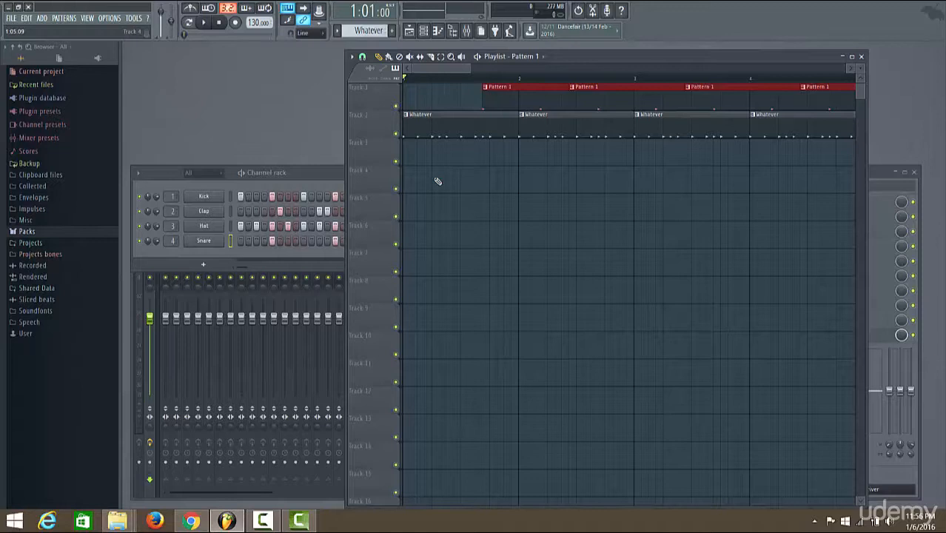
pyautogui.click(207, 24)
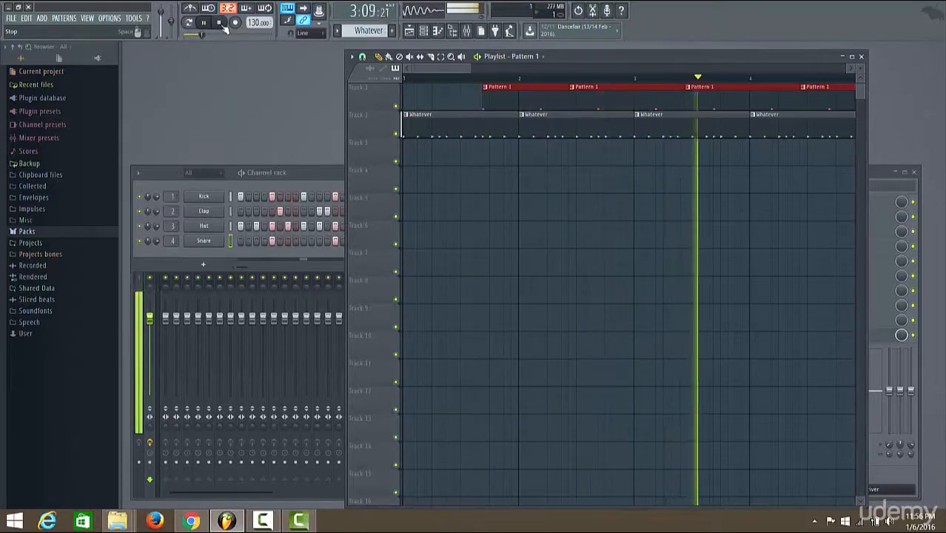
pyautogui.click(223, 30)
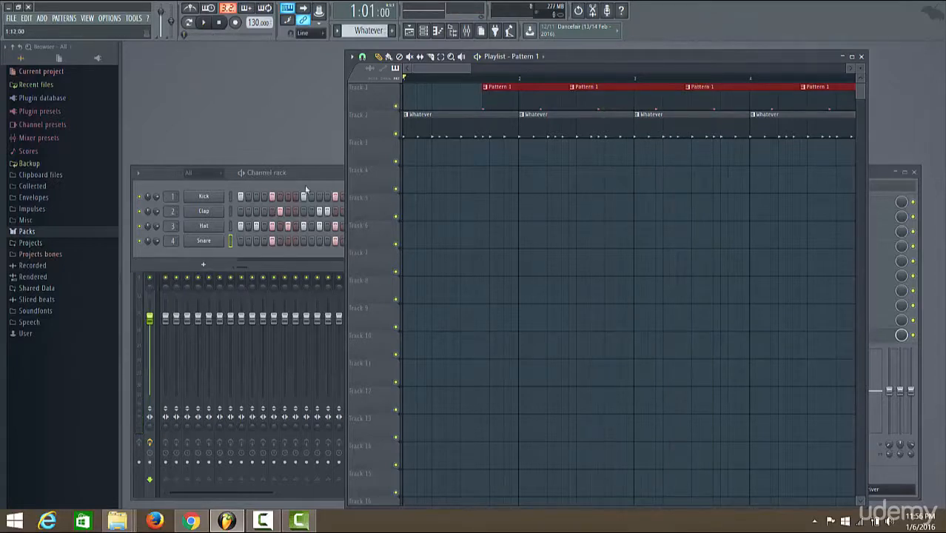
# Bring the Channel rack and the Playlist to the front alternately, ending with the Playlist in front
pyautogui.click(334, 187)
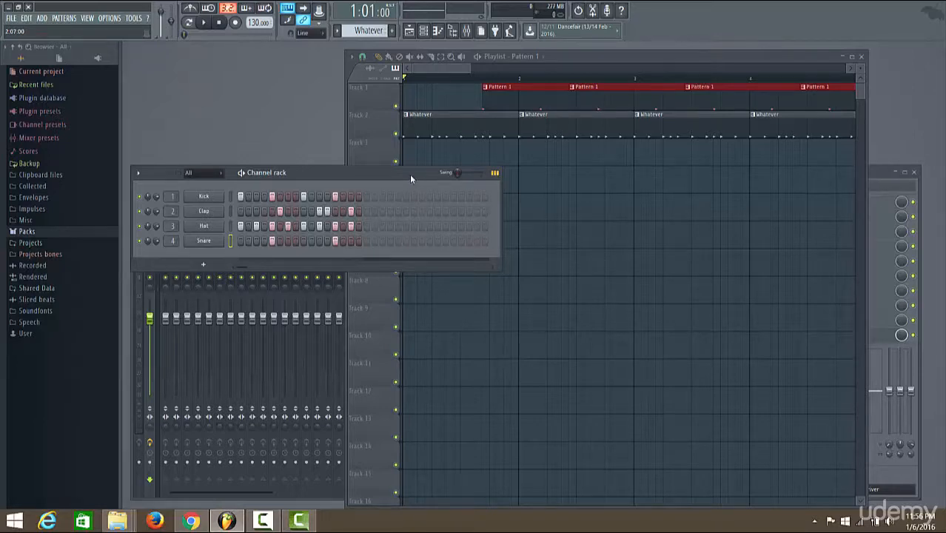
pyautogui.press('F5')
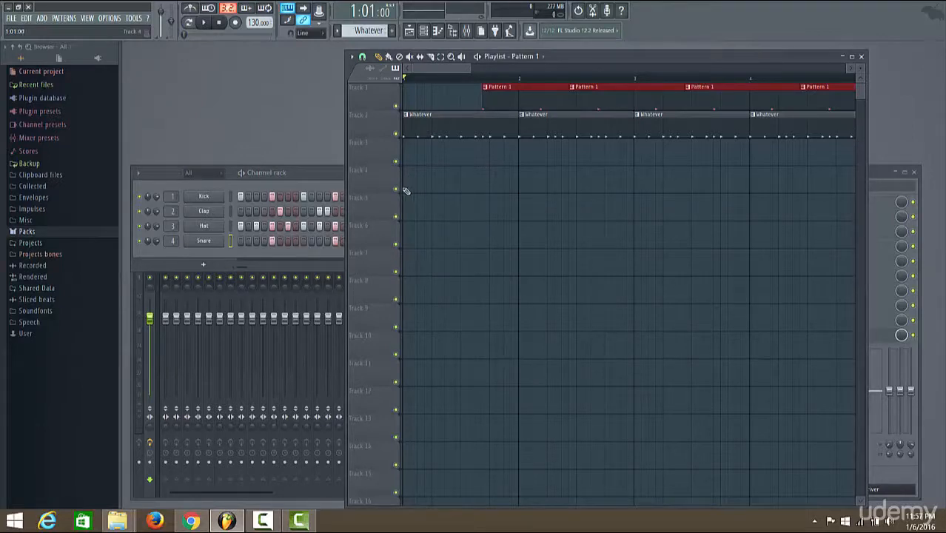
pyautogui.click(331, 171)
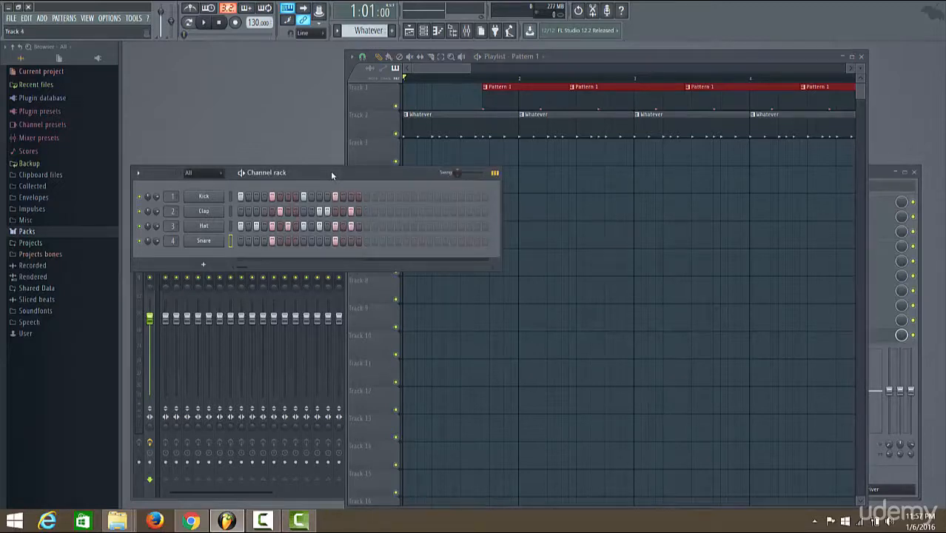
pyautogui.click(608, 57)
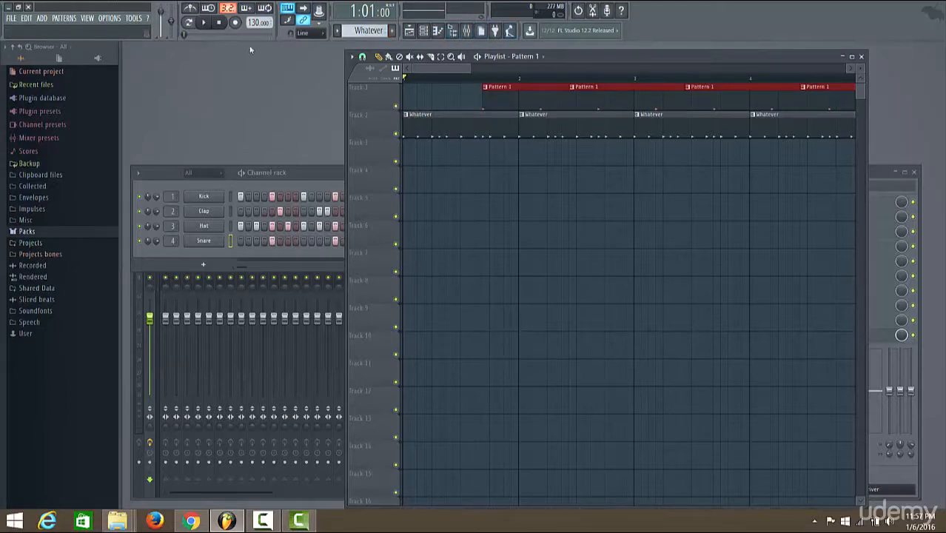
# Hide and reshow the Playlist, and do the same with the Channel rack, leaving the Channel rack in front
pyautogui.click(412, 33)
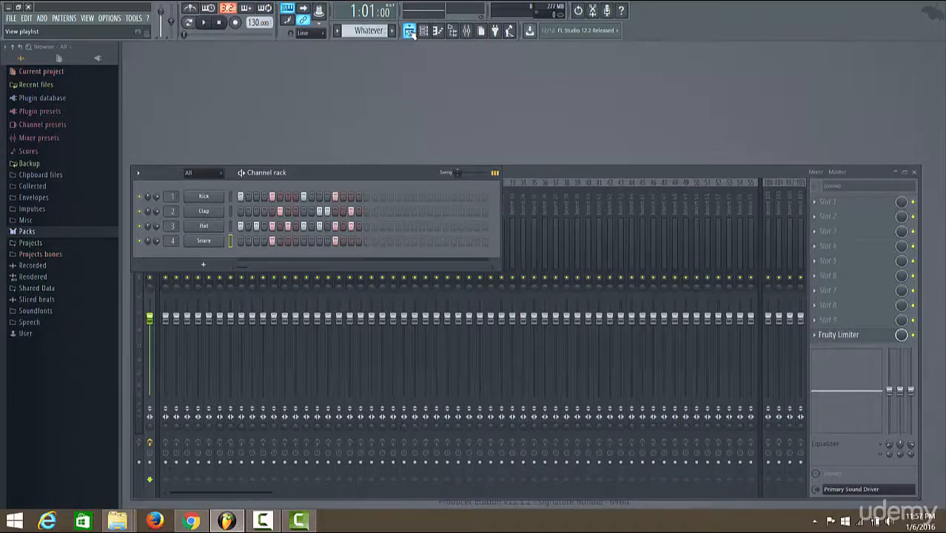
pyautogui.click(411, 33)
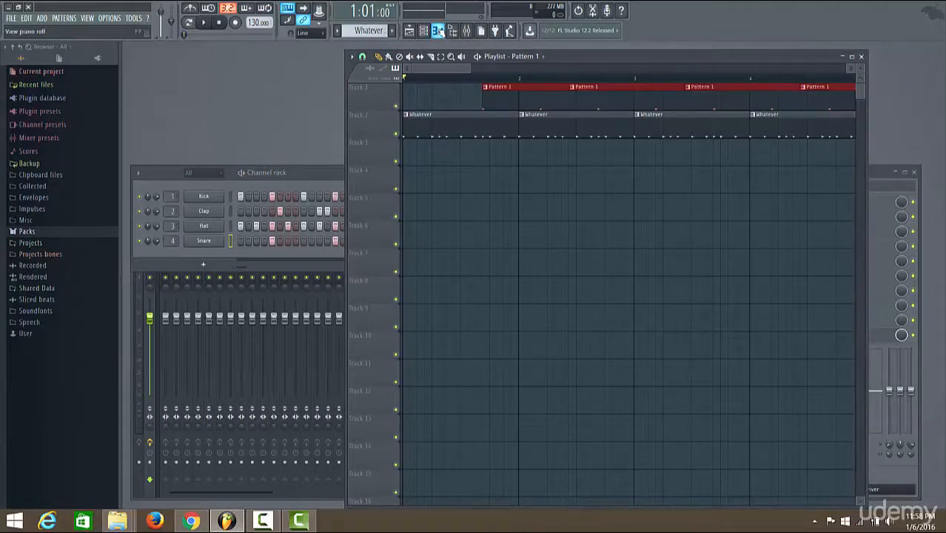
pyautogui.click(312, 176)
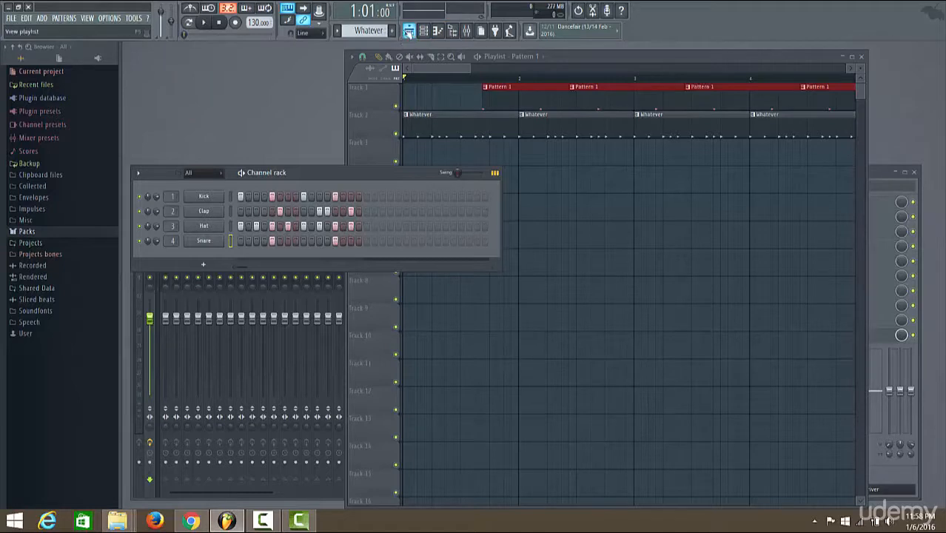
pyautogui.click(425, 31)
pyautogui.click(425, 32)
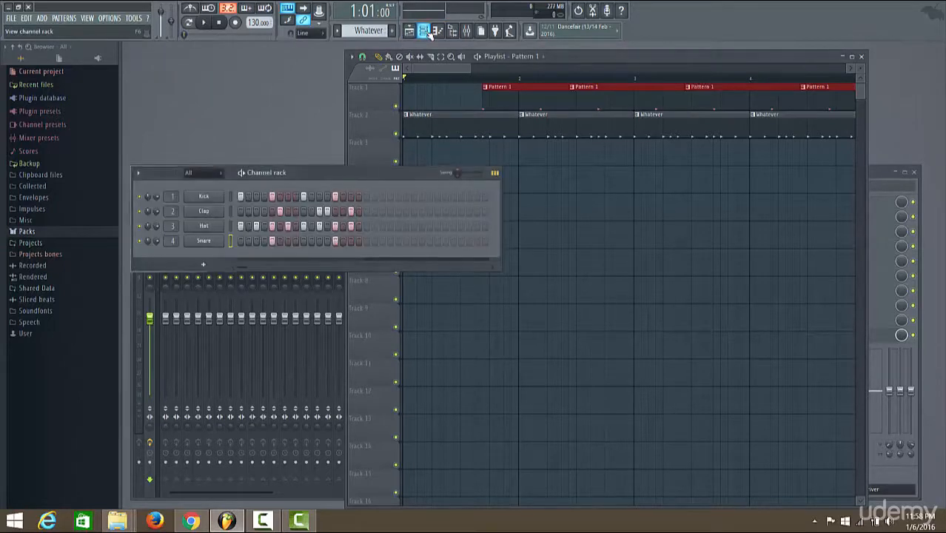
# Open and close the Snare's Piano roll, and move the Channel rack window up to uncover the top of the Mixer
pyautogui.click(436, 32)
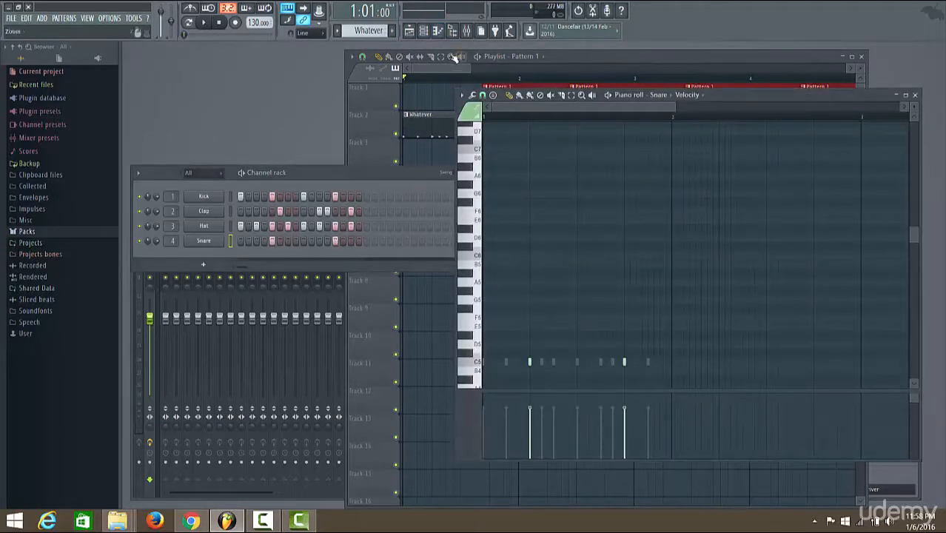
pyautogui.click(438, 31)
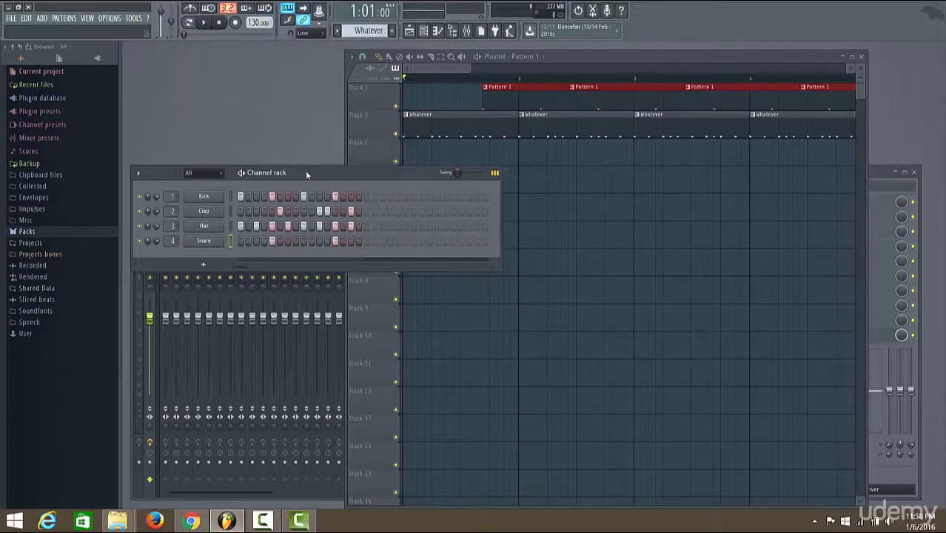
pyautogui.moveTo(305, 173); pyautogui.dragTo(306, 65)
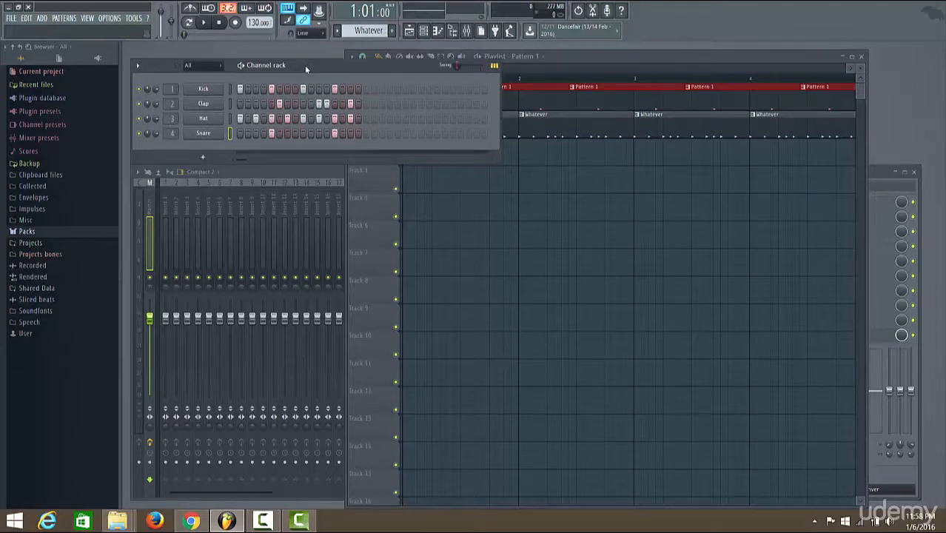